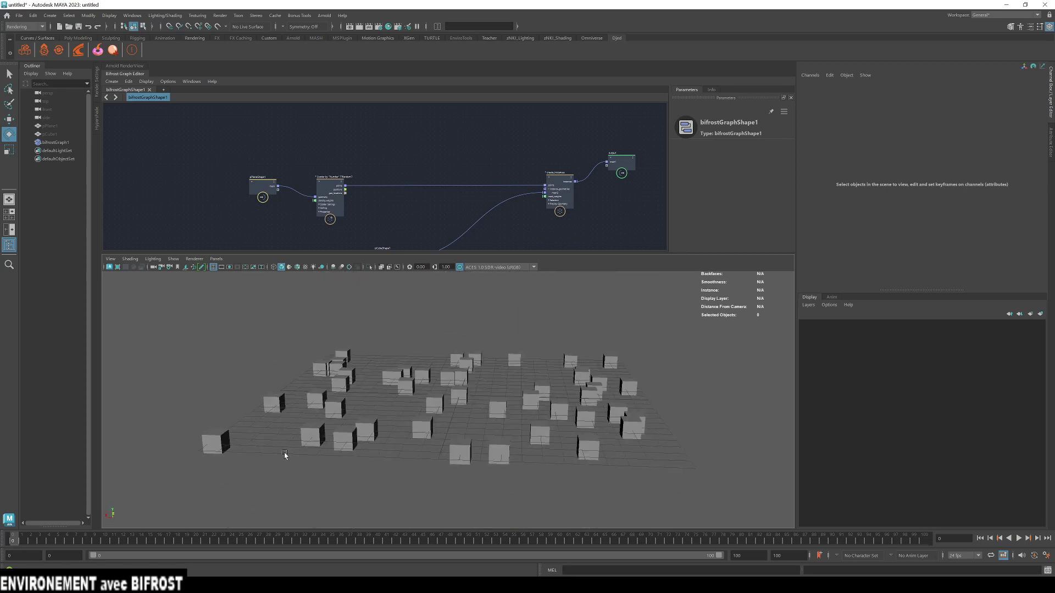
# Review the pPlaneShape1, scatter_points and create_instances nodes together with the scattered cubes in the viewport.
pyautogui.moveTo(229, 158); pyautogui.dragTo(334, 245)
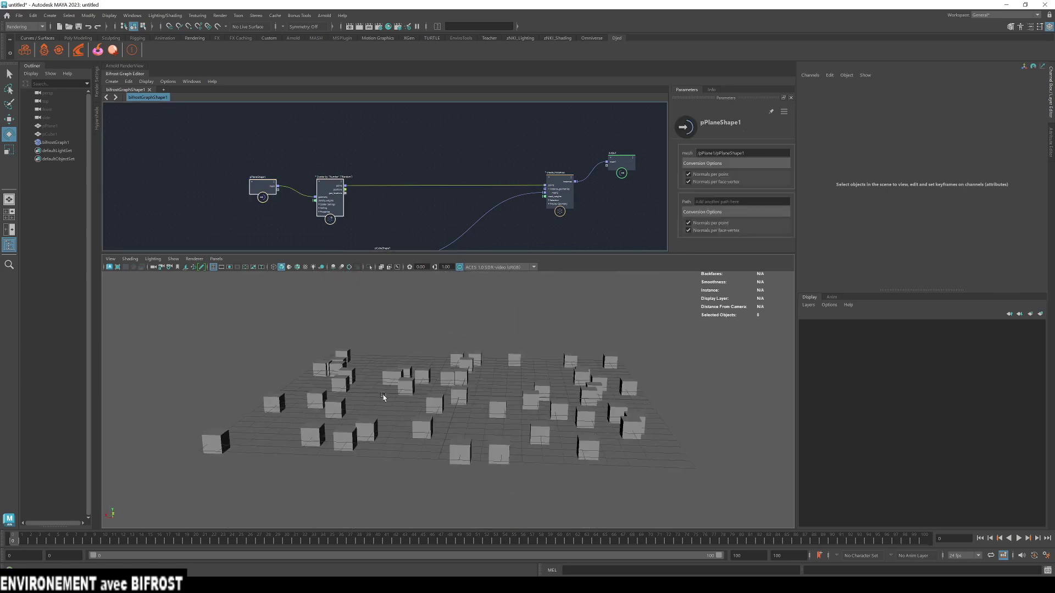
pyautogui.keyDown('alt'); pyautogui.moveTo(346, 389); pyautogui.dragTo(342, 413); pyautogui.keyUp('alt')
pyautogui.keyDown('alt'); pyautogui.moveTo(629, 376); pyautogui.dragTo(514, 379); pyautogui.keyUp('alt')
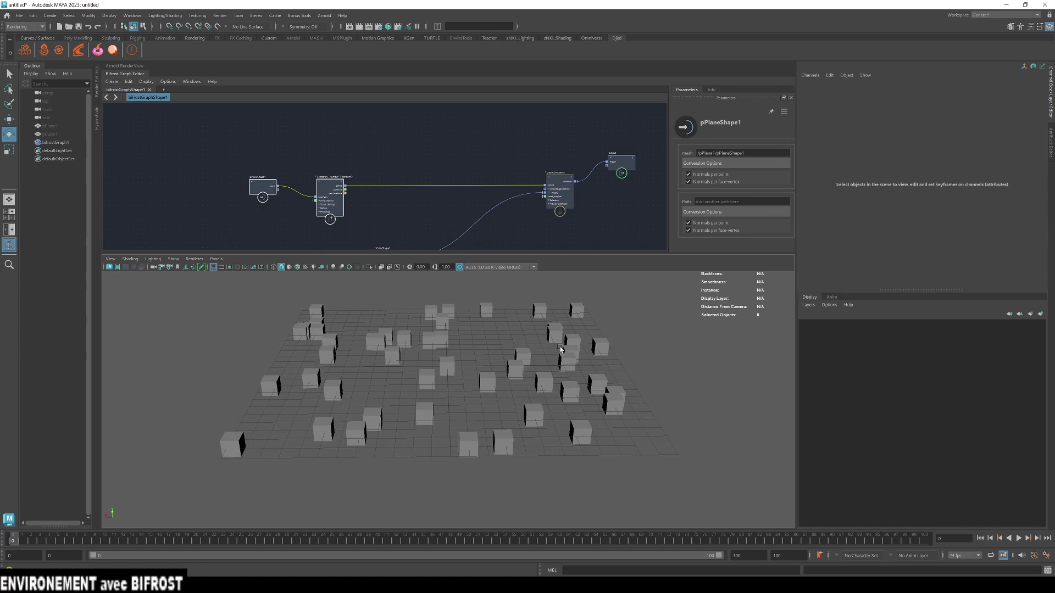
pyautogui.scroll(5, 559, 176)
pyautogui.scroll(2, 561, 174)
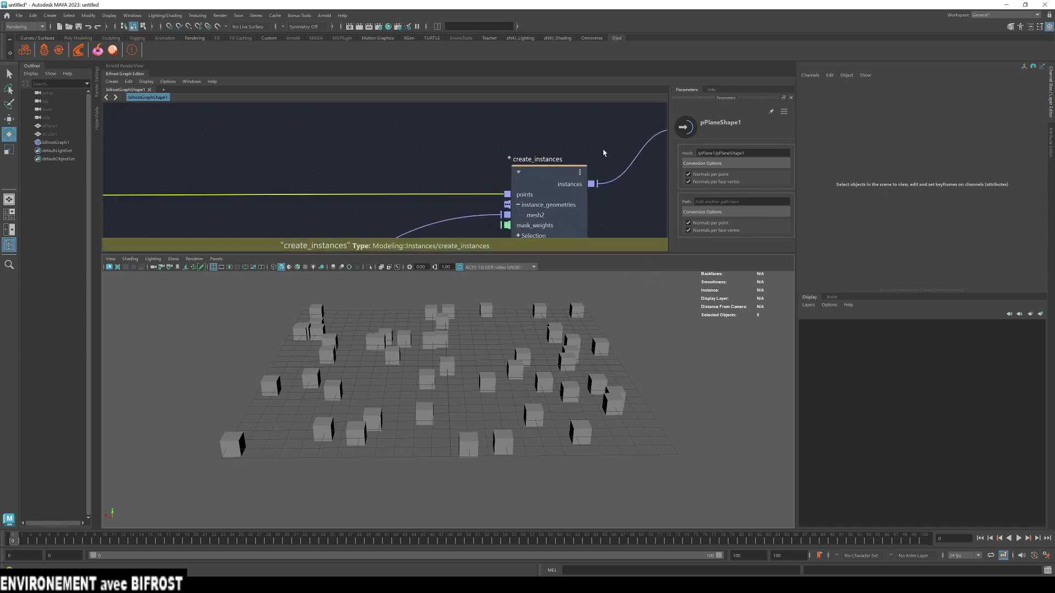
pyautogui.moveTo(573, 235); pyautogui.dragTo(662, 176, button='middle')
pyautogui.scroll(-5, 478, 164)
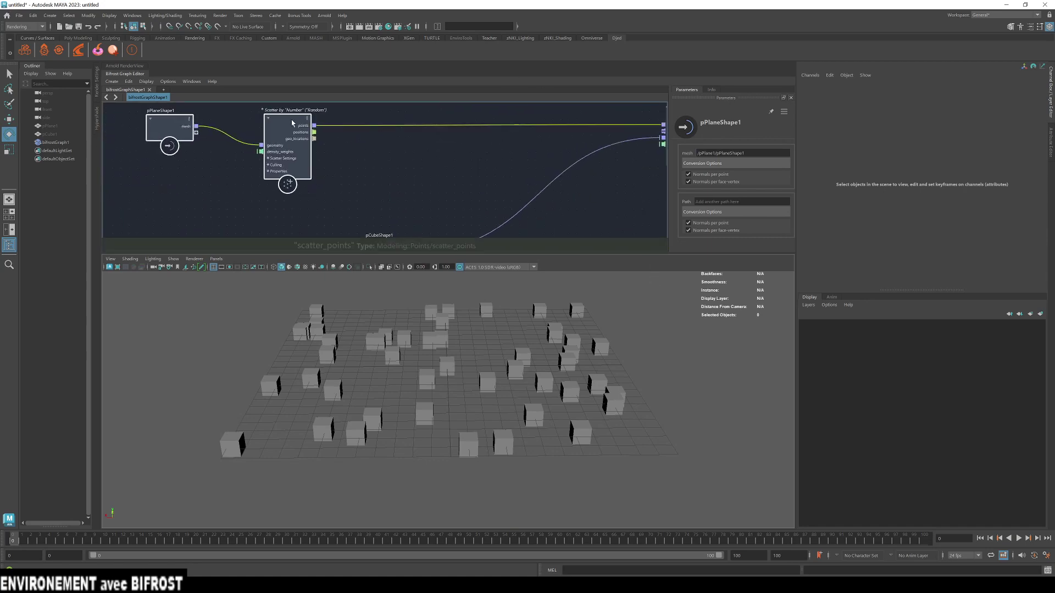
# Add a watchpoint on the connection from scatter_points.points to create_instances.points.
pyautogui.moveTo(459, 127); pyautogui.dragTo(352, 196, button='middle')
pyautogui.scroll(4, 355, 212)
pyautogui.rightClick(375, 186)
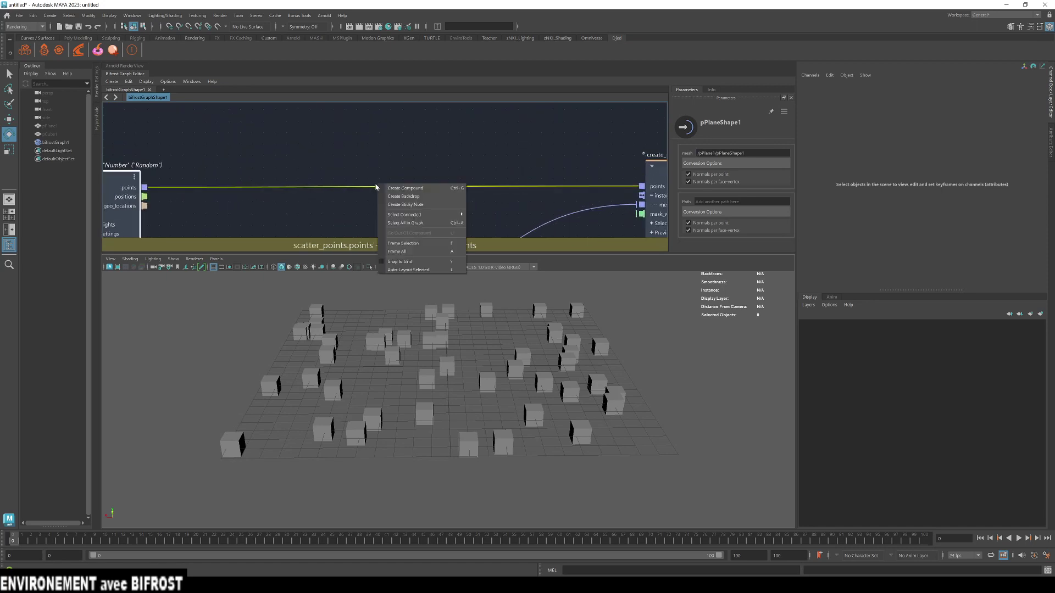
pyautogui.click(311, 167)
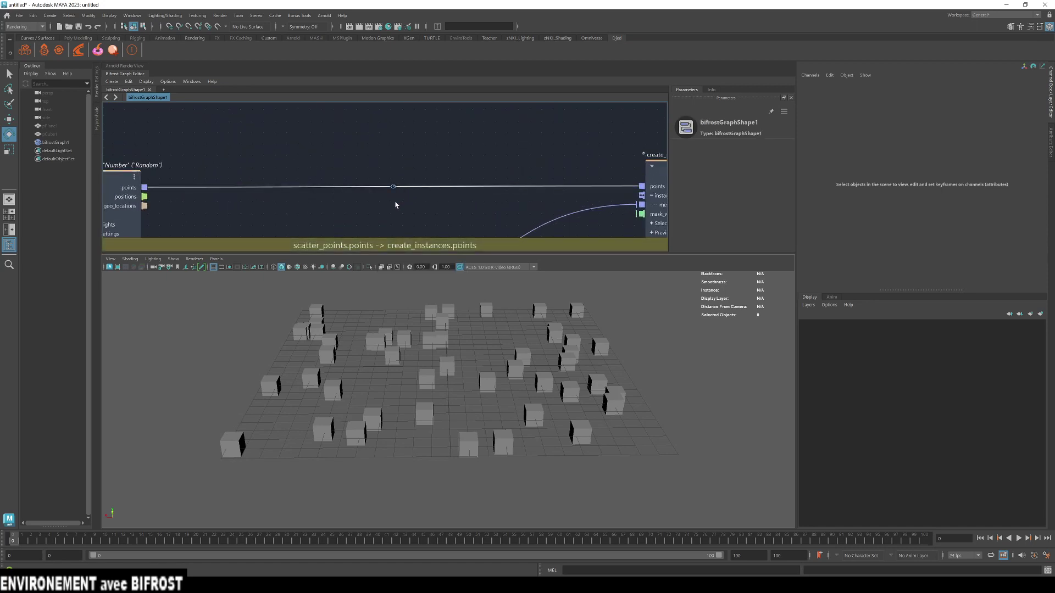
pyautogui.moveTo(378, 181); pyautogui.dragTo(254, 99, button='middle')
pyautogui.scroll(-2, 271, 159)
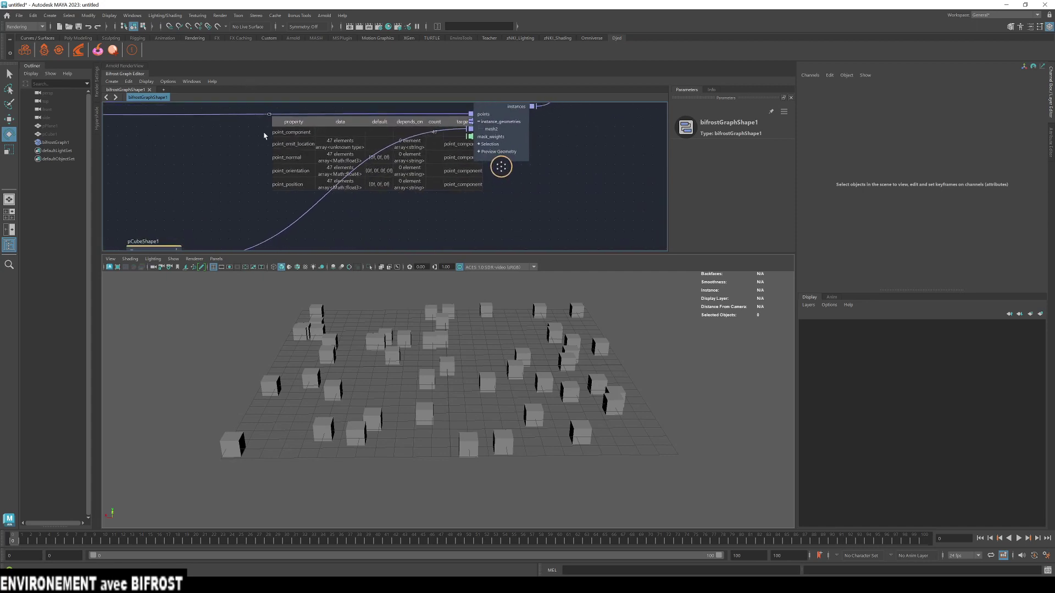
# Examine the point properties listed by the watchpoint alongside the scatter node's outputs.
pyautogui.moveTo(234, 145); pyautogui.dragTo(414, 169, button='middle')
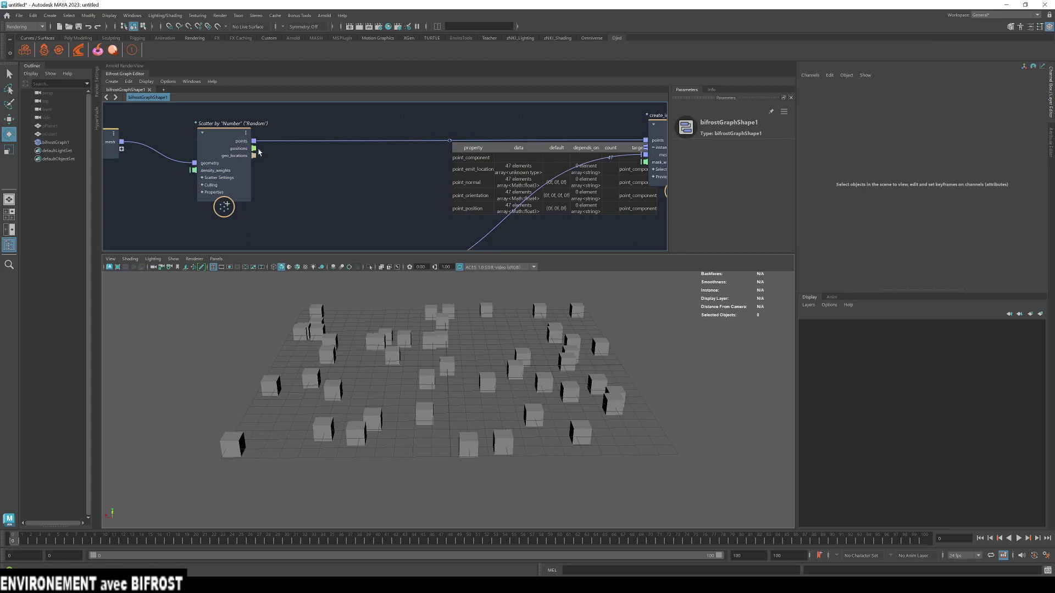
pyautogui.moveTo(561, 236); pyautogui.dragTo(475, 232, button='middle')
pyautogui.scroll(2, 607, 120)
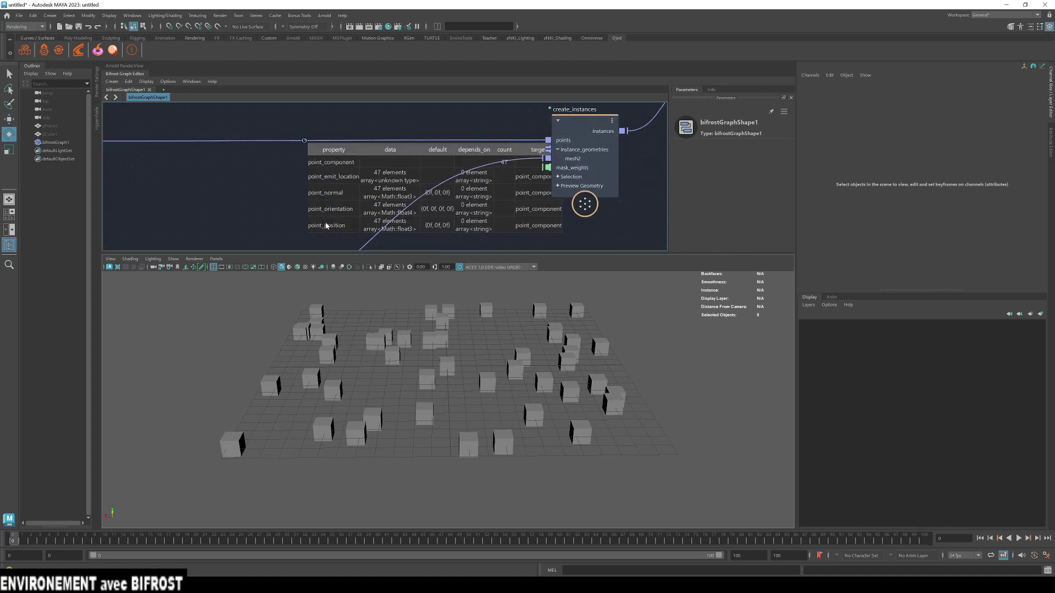
pyautogui.keyDown('alt'); pyautogui.moveTo(210, 200); pyautogui.dragTo(237, 133, button='middle'); pyautogui.keyUp('alt')
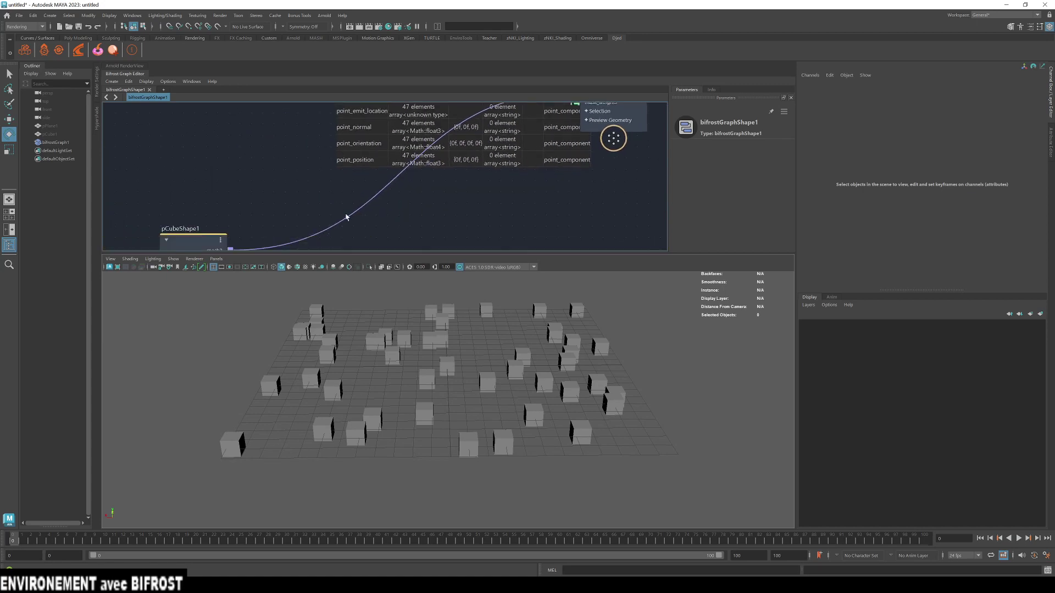
pyautogui.moveTo(511, 204); pyautogui.dragTo(485, 237, button='middle')
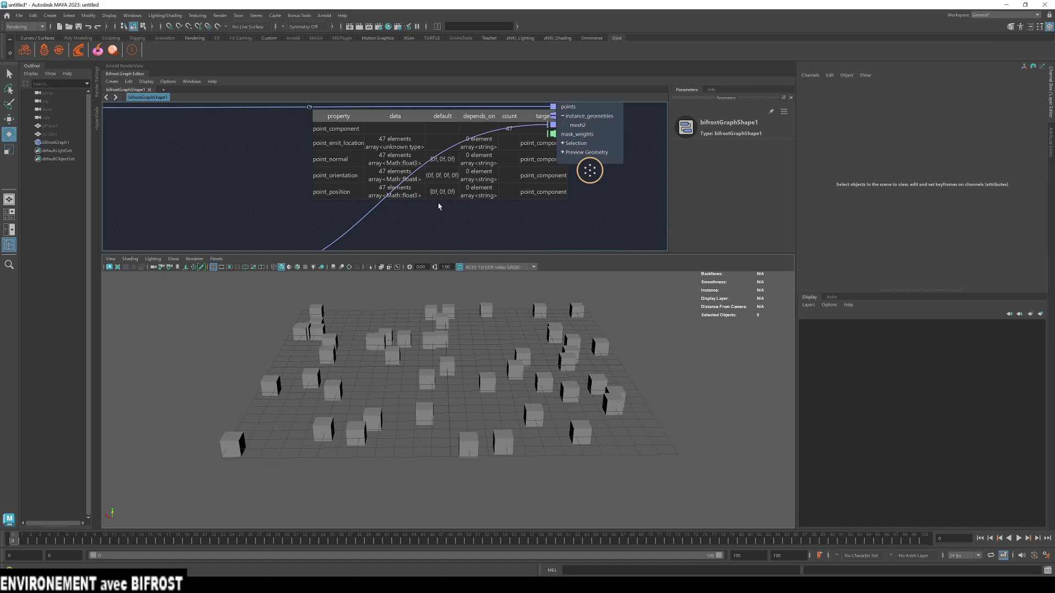
pyautogui.moveTo(643, 163); pyautogui.dragTo(626, 212, button='middle')
pyautogui.moveTo(209, 179); pyautogui.dragTo(251, 162, button='middle')
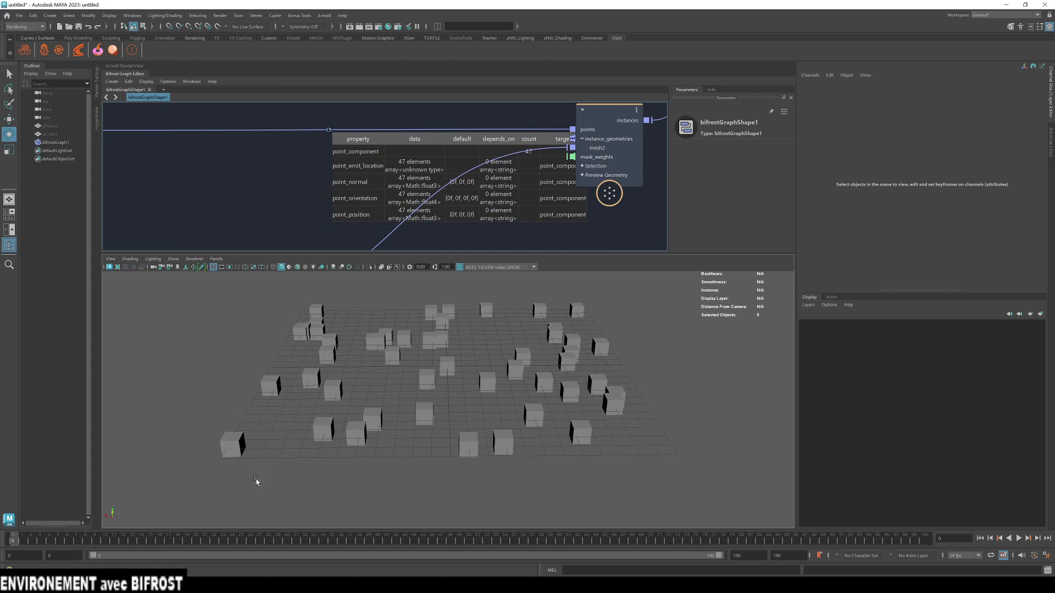
# Unhide pCube1 in the scene.
pyautogui.click(61, 135)
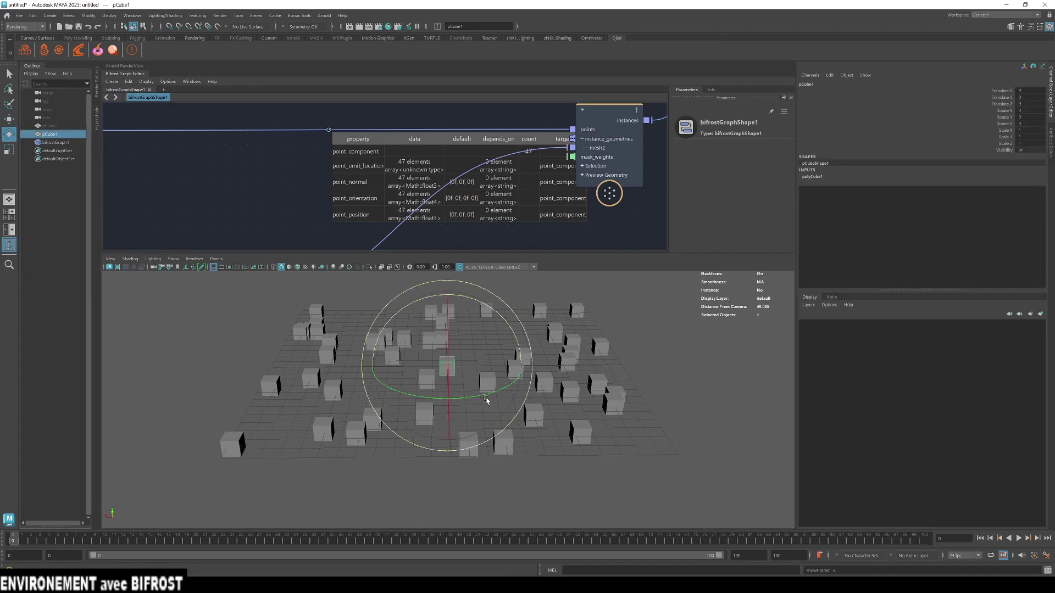
pyautogui.hotkey('shift', 'h')
# Remove the watchpoint from the points connection between the scatter node and create_instances.
pyautogui.rightClick(328, 131)
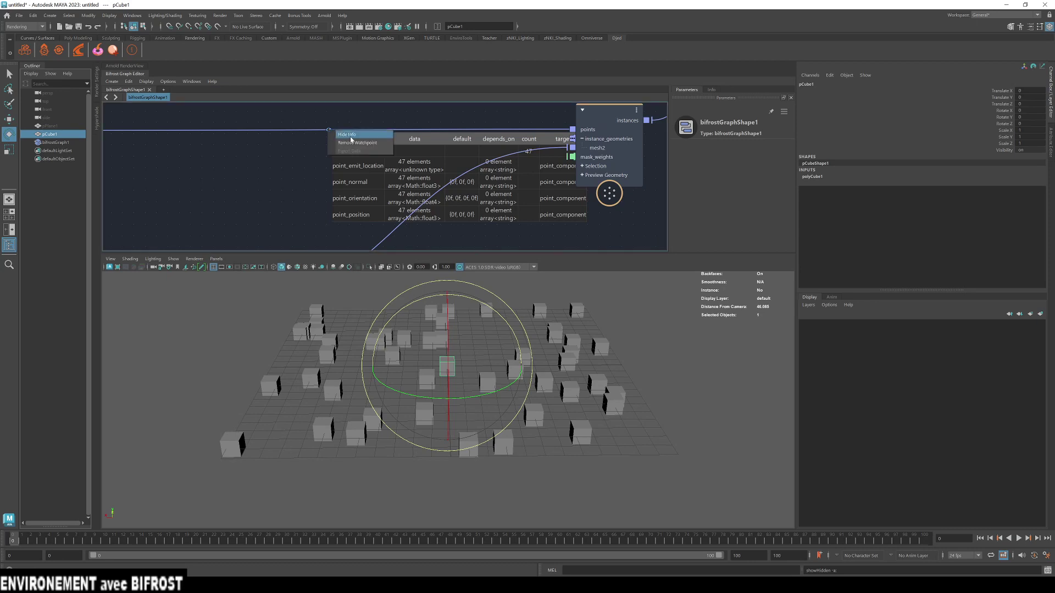
pyautogui.click(383, 142)
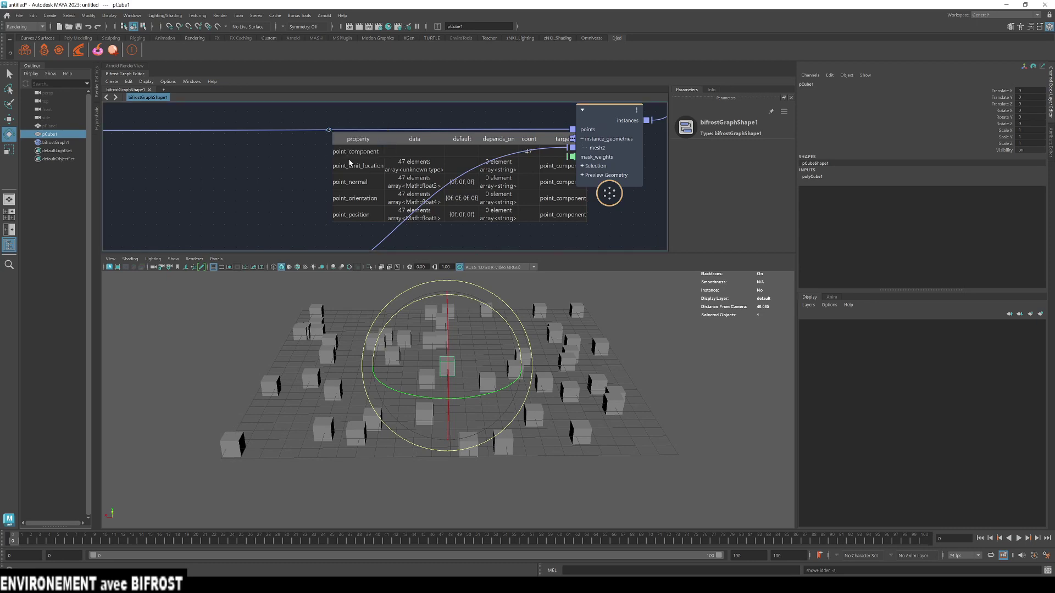
pyautogui.click(327, 131)
pyautogui.scroll(-4, 306, 159)
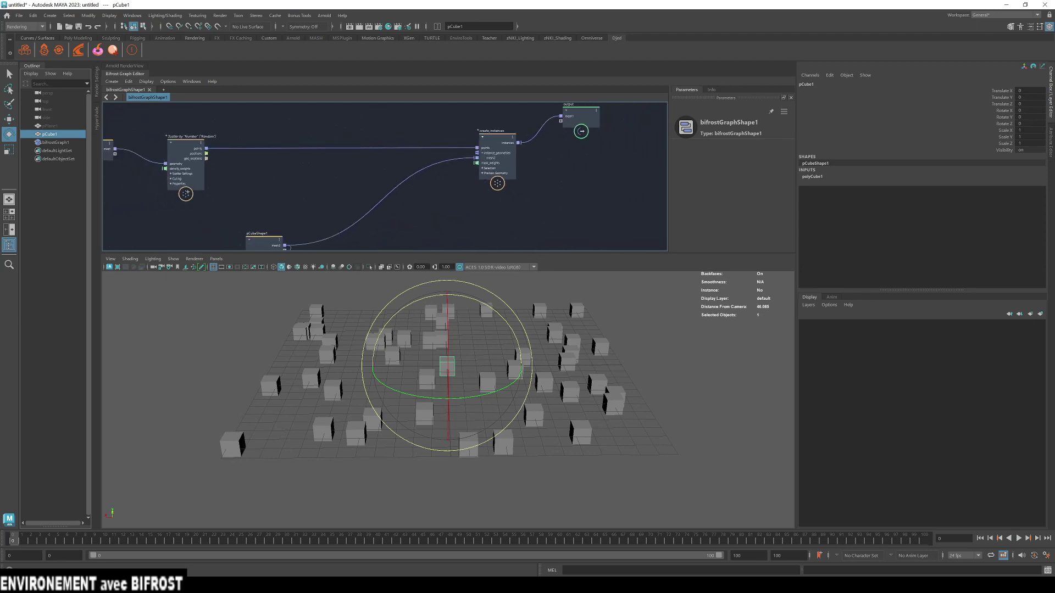
# Switch to the browser to view the MJCG compounds 2.1 page, and return to Maya.
pyautogui.hotkey('alt', 'Tab')
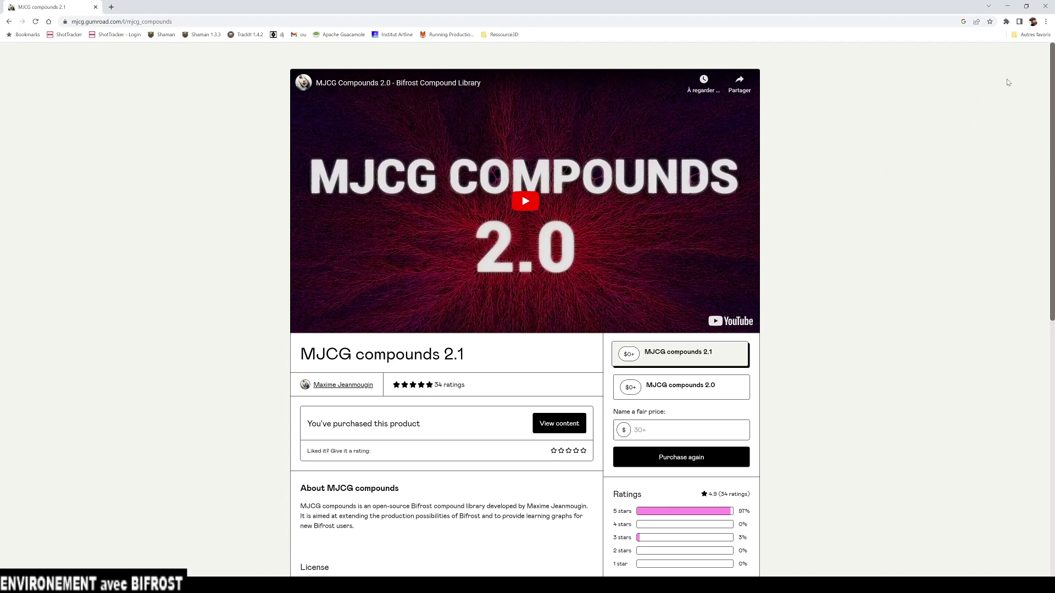
pyautogui.click(1008, 10)
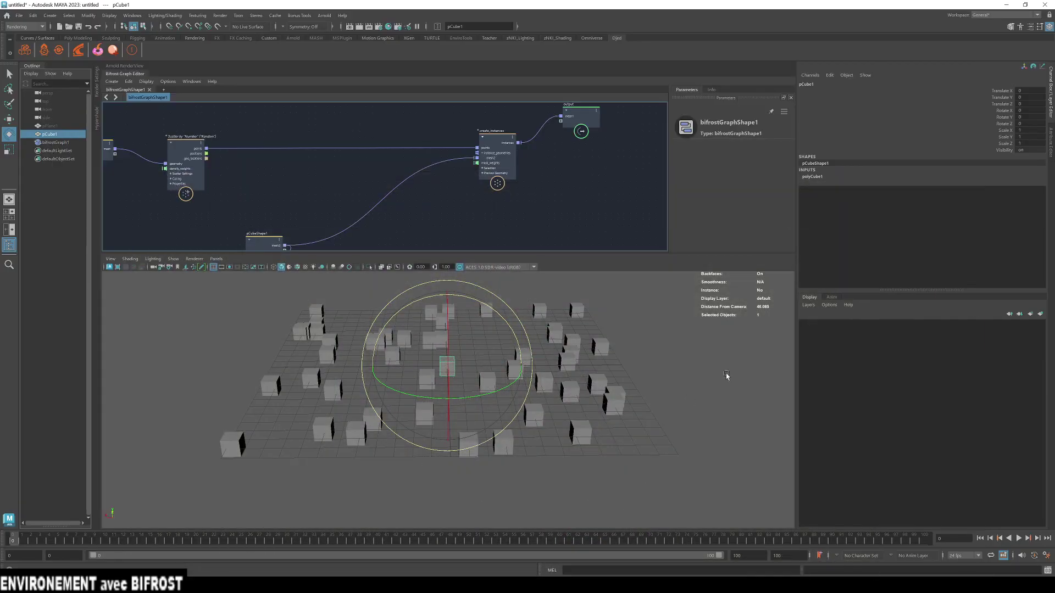
# Add a randomize_point_scale node to the graph and connect the scatter node's points output to its points input.
pyautogui.press('Tab')
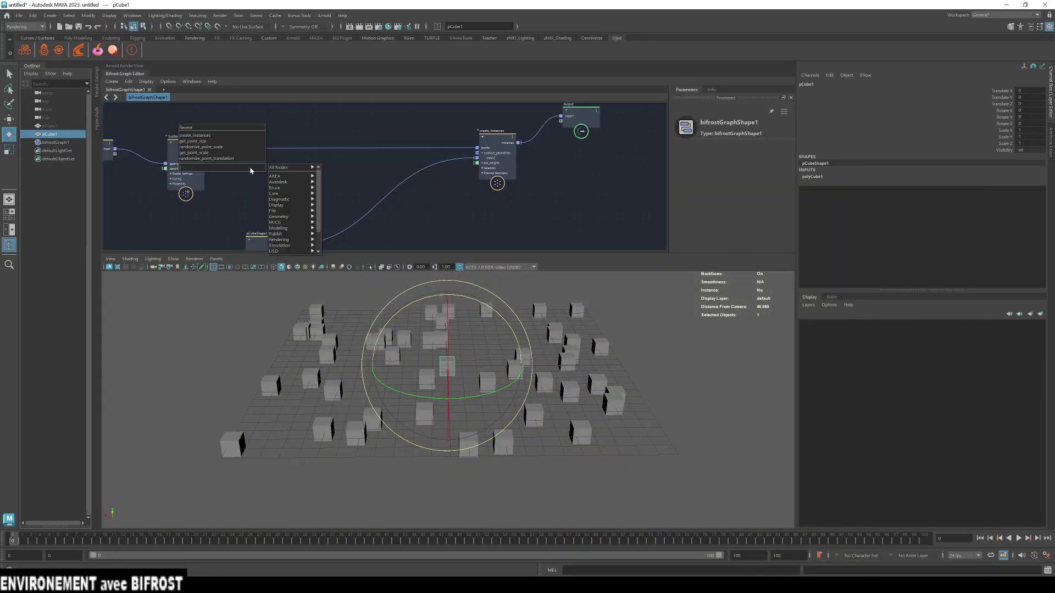
pyautogui.write('randomize')
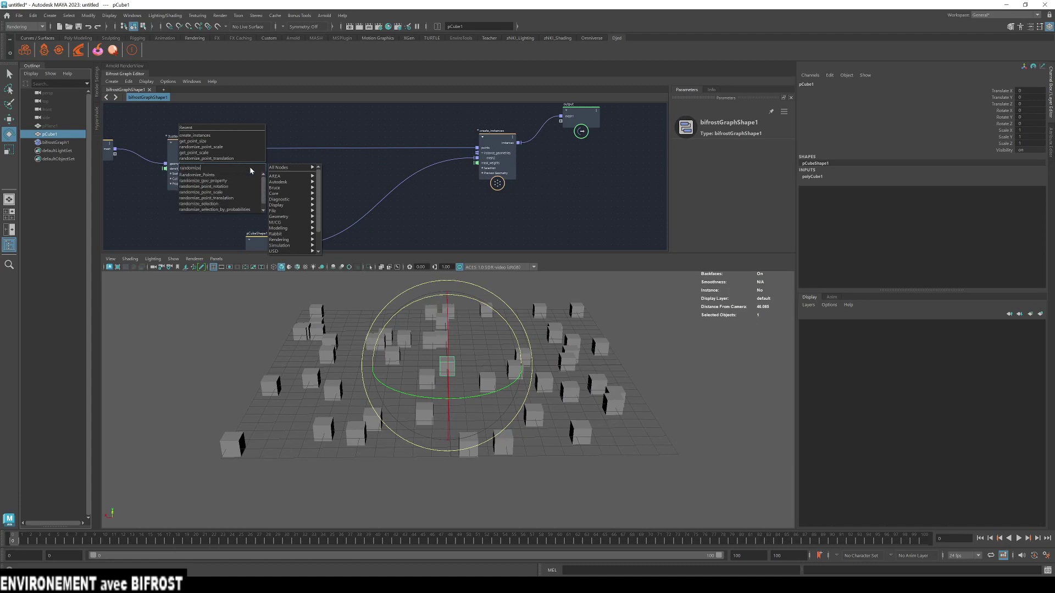
pyautogui.press('Down')
pyautogui.press('Down')
pyautogui.press('Down')
pyautogui.press('Down')
pyautogui.press('Return')
pyautogui.moveTo(269, 187); pyautogui.dragTo(280, 121)
pyautogui.scroll(3, 214, 159)
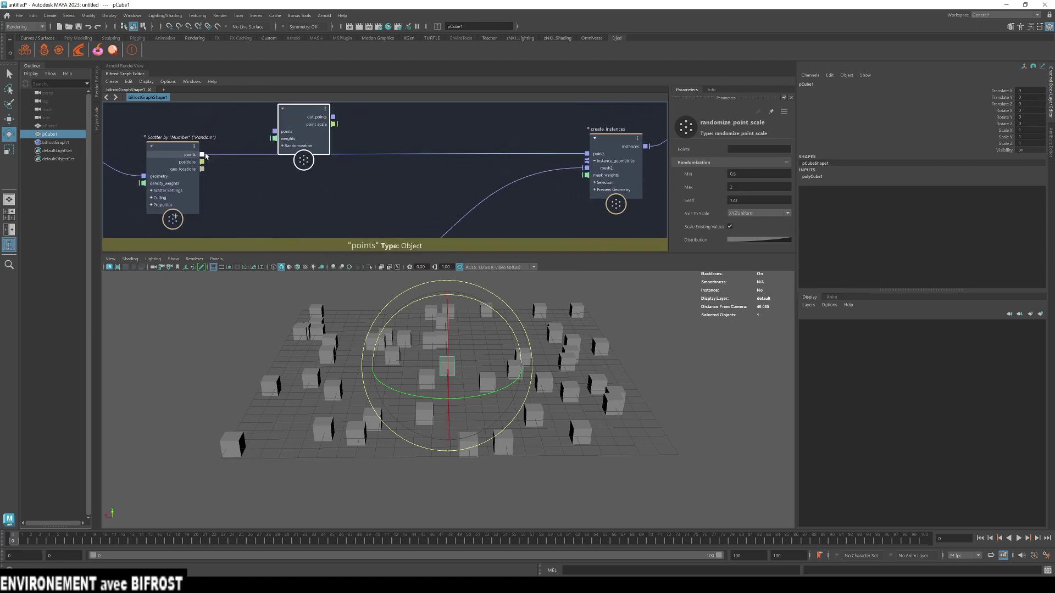
pyautogui.moveTo(202, 154); pyautogui.dragTo(322, 116)
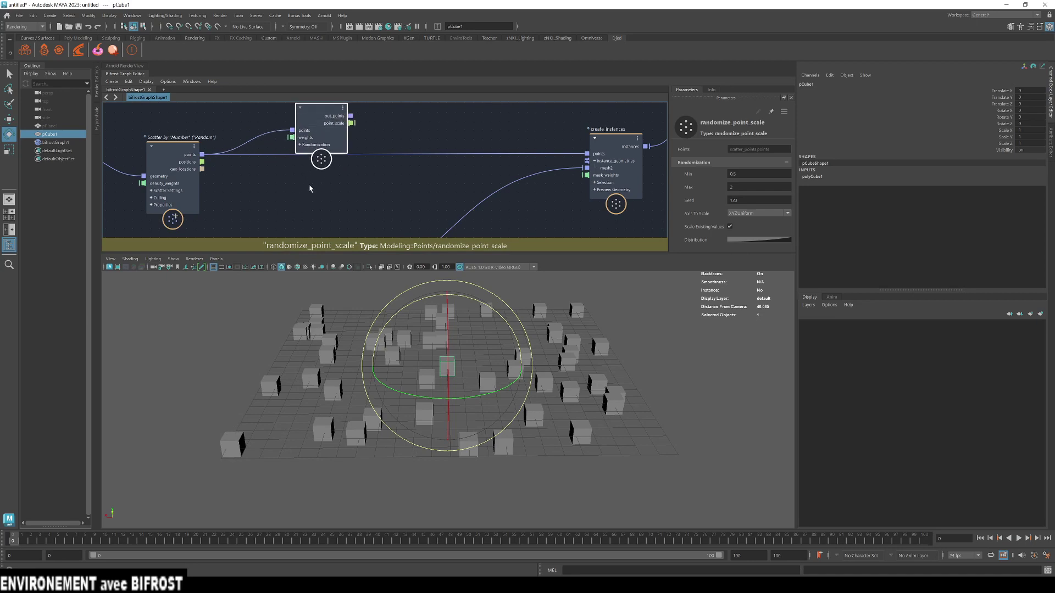
# Open the randomize_point_scale compound to examine its internal nodes, and return to the bifrostGraphShape1 level.
pyautogui.keyDown('alt'); pyautogui.moveTo(320, 154); pyautogui.dragTo(290, 216, button='middle'); pyautogui.keyUp('alt')
pyautogui.doubleClick(289, 169)
pyautogui.scroll(2, 310, 106)
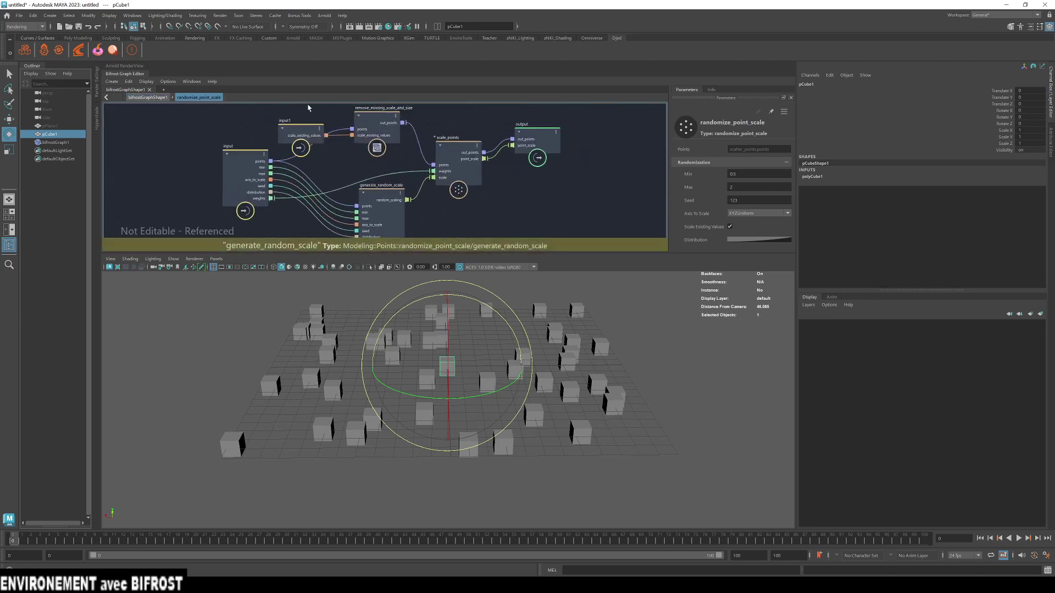
pyautogui.scroll(1, 383, 129)
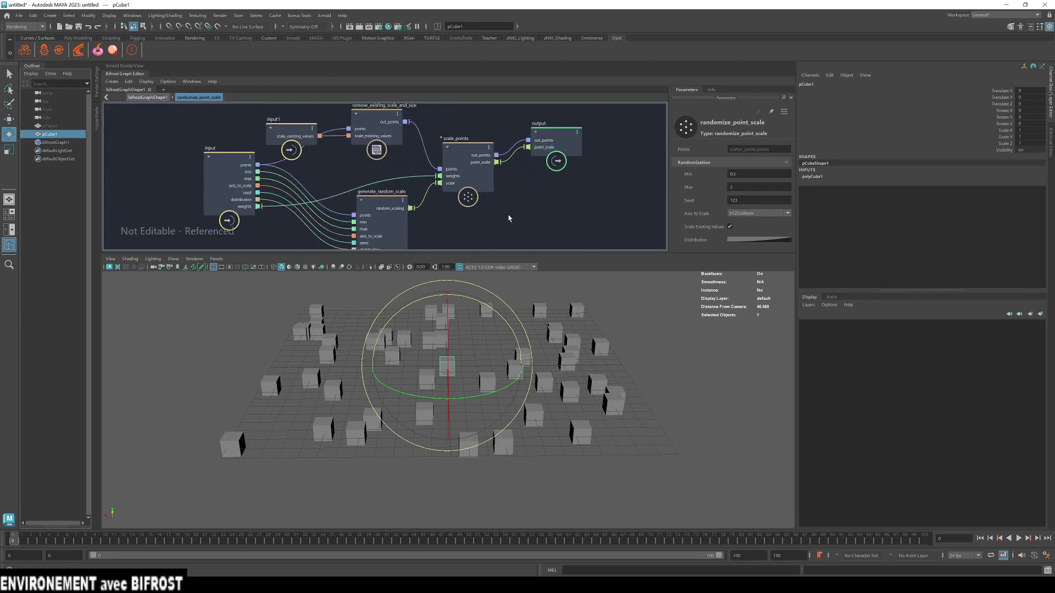
pyautogui.click(143, 98)
# Connect randomize_point_scale's out_points to create_instances' points input, and align the node between its two neighbours.
pyautogui.moveTo(321, 178); pyautogui.dragTo(559, 216)
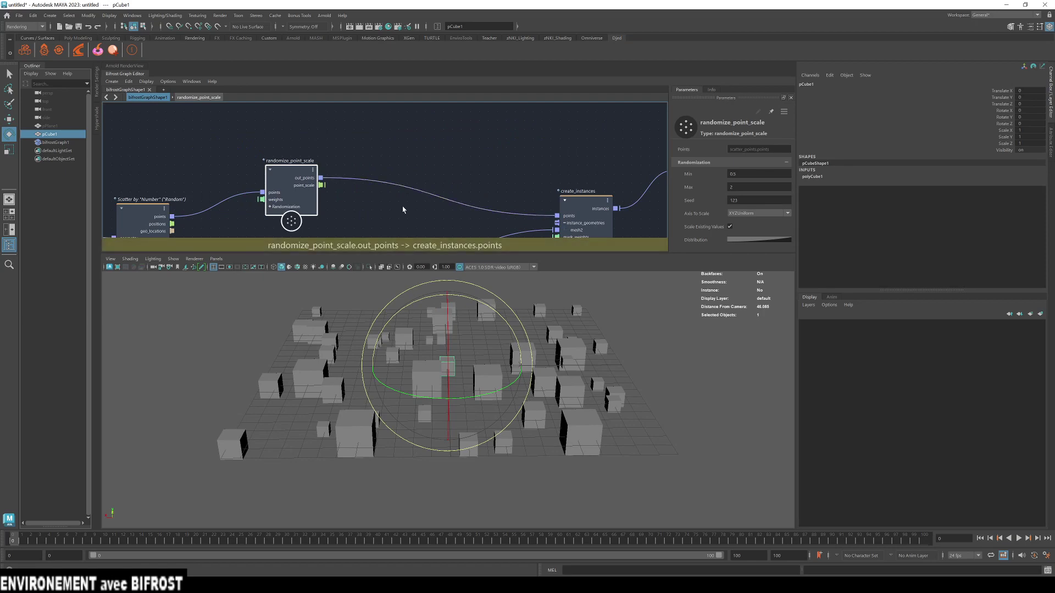
pyautogui.keyDown('alt'); pyautogui.moveTo(400, 205); pyautogui.dragTo(370, 154, button='middle'); pyautogui.keyUp('alt')
pyautogui.moveTo(266, 140); pyautogui.dragTo(259, 179)
pyautogui.keyDown('alt'); pyautogui.moveTo(288, 434); pyautogui.dragTo(284, 408); pyautogui.keyUp('alt')
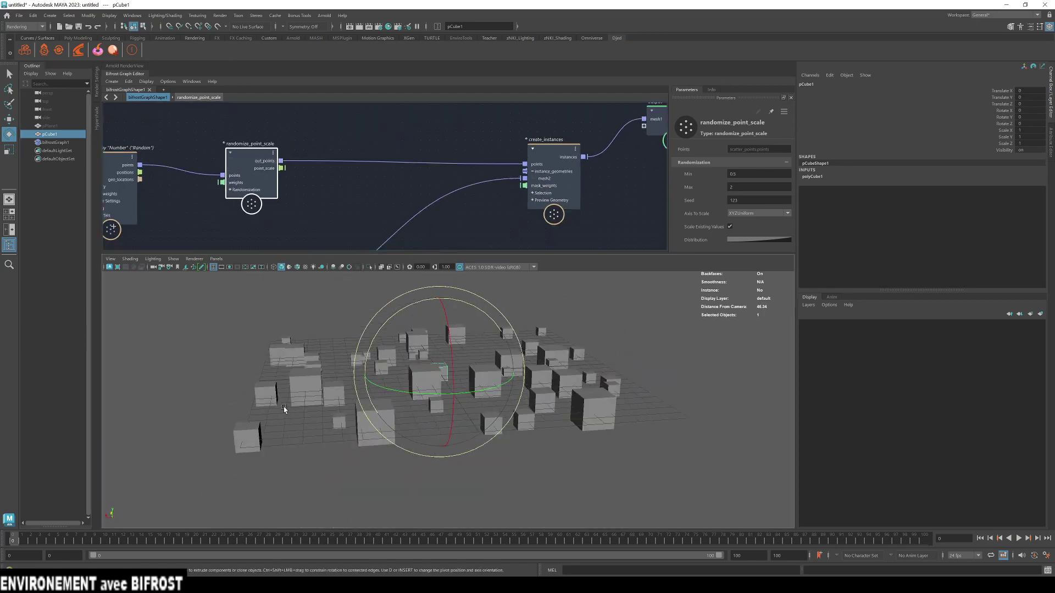
# Add a watchpoint on the connection from randomize_point_scale.out_points to create_instances.points.
pyautogui.rightClick(385, 161)
pyautogui.click(357, 164)
pyautogui.rightClick(357, 164)
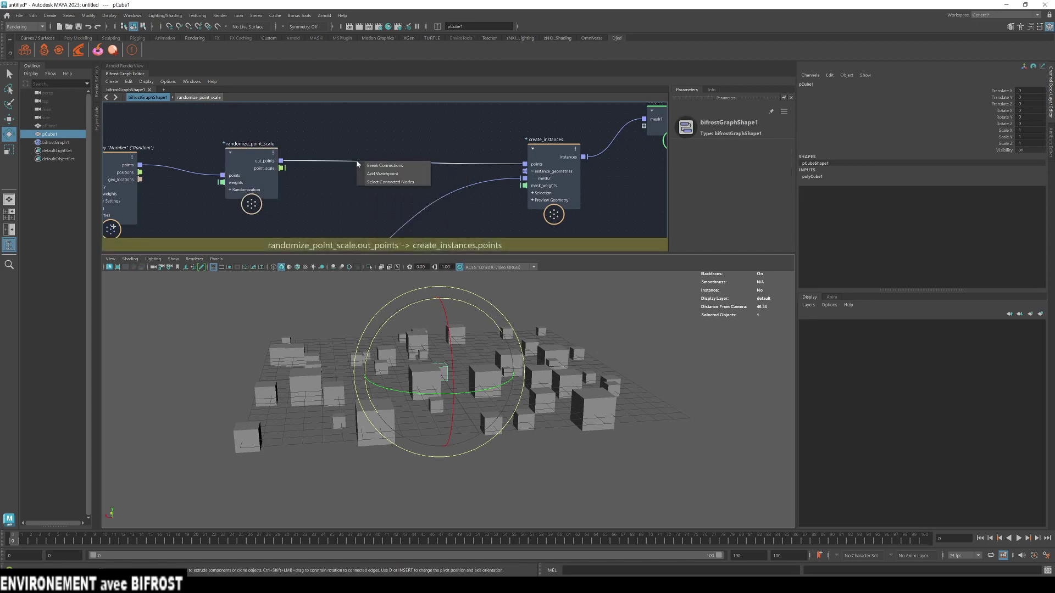
pyautogui.click(404, 174)
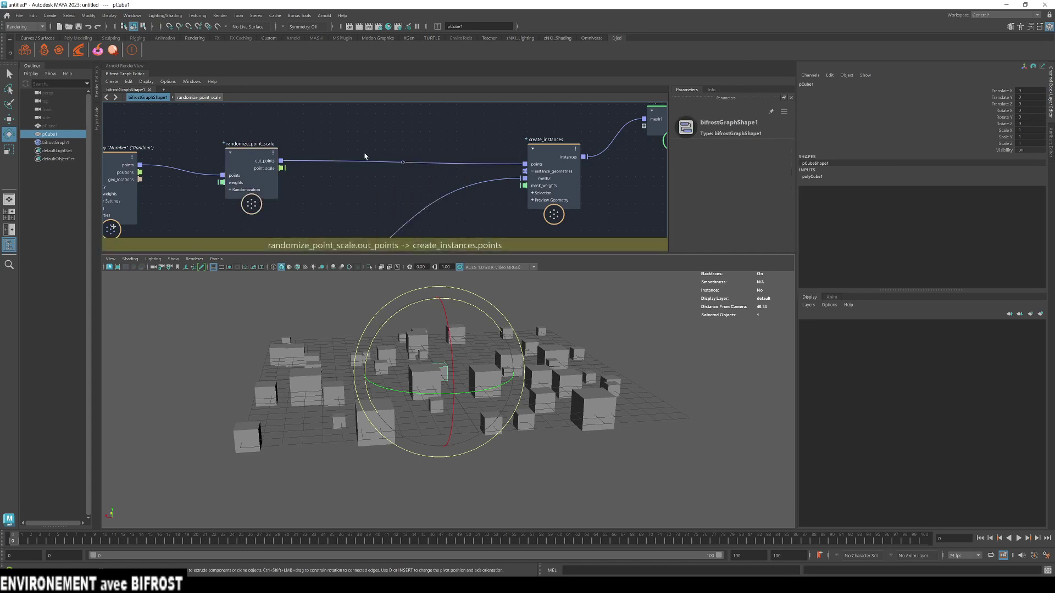
# Examine the watchpoint's property list, including point_scale, and the create_instances node that receives it.
pyautogui.keyDown('alt'); pyautogui.moveTo(347, 216); pyautogui.dragTo(319, 173, button='middle'); pyautogui.keyUp('alt')
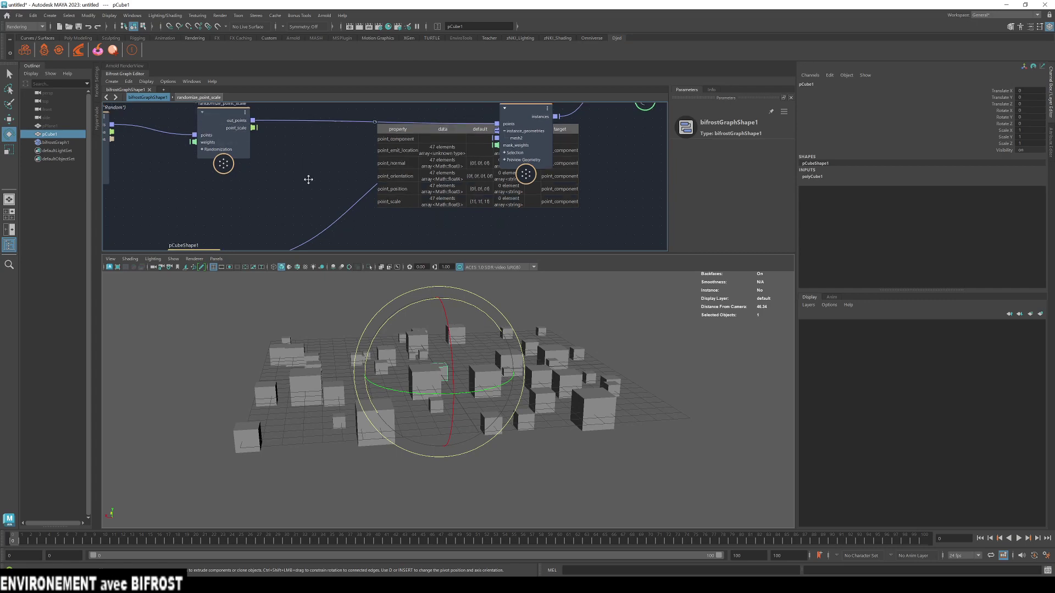
pyautogui.moveTo(306, 177); pyautogui.dragTo(321, 192, button='middle')
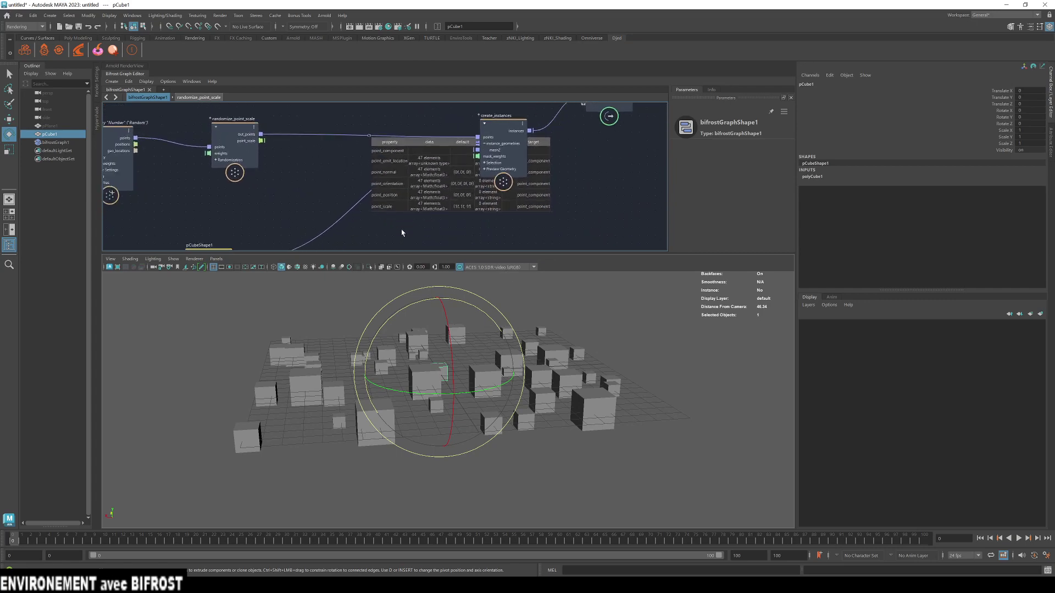
pyautogui.scroll(3, 370, 209)
pyautogui.moveTo(538, 233); pyautogui.dragTo(507, 261, button='middle')
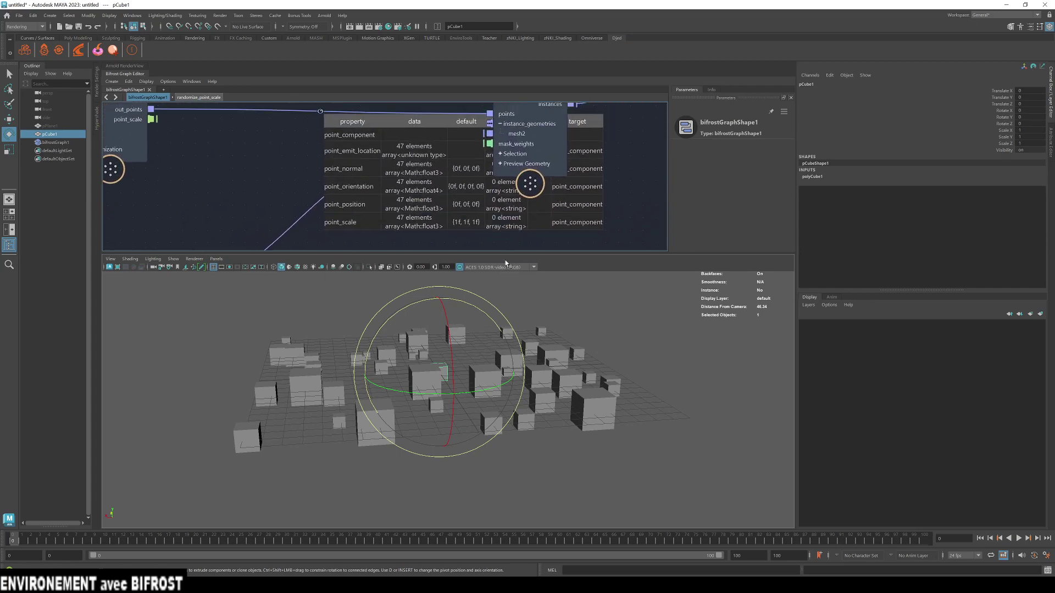
pyautogui.moveTo(617, 151); pyautogui.dragTo(600, 221, button='middle')
pyautogui.click(517, 164)
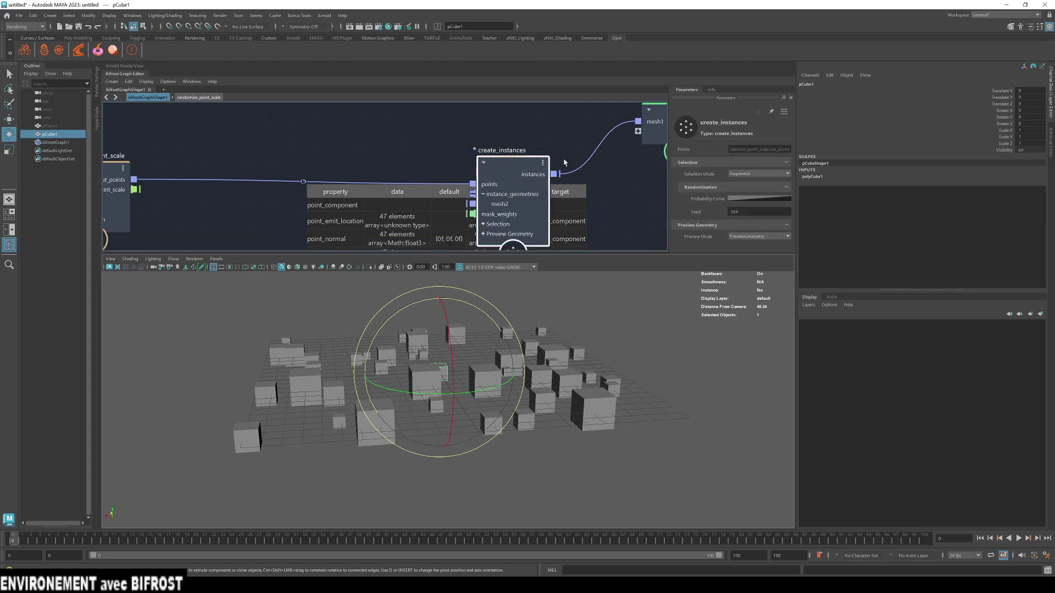
pyautogui.moveTo(381, 210); pyautogui.dragTo(408, 142, button='middle')
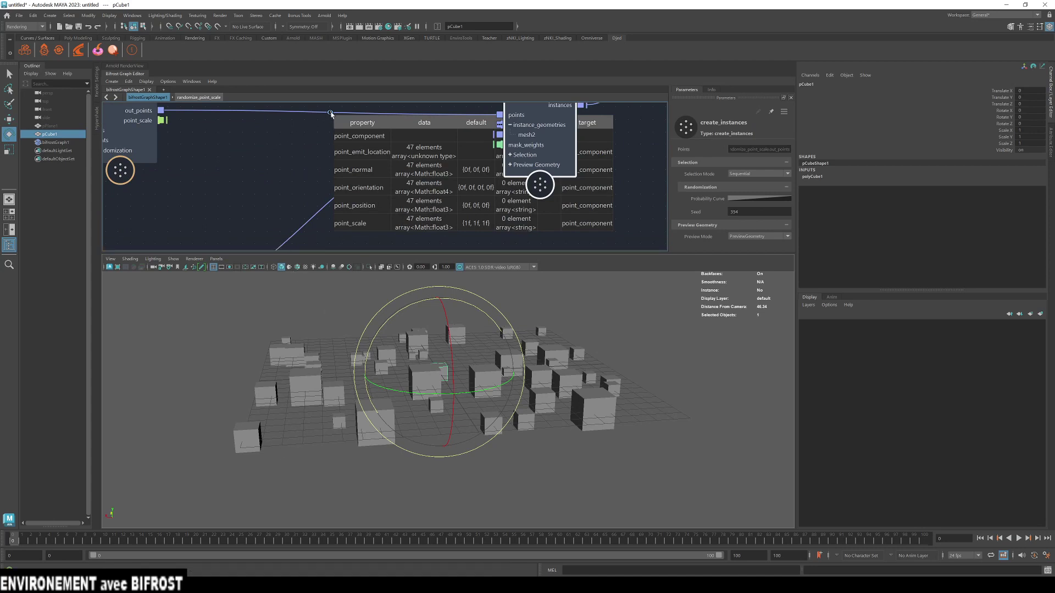
# Set the Min randomization value of randomize_point_scale to 0.2.
pyautogui.keyDown('alt'); pyautogui.moveTo(190, 168); pyautogui.dragTo(407, 205, button='middle'); pyautogui.keyUp('alt')
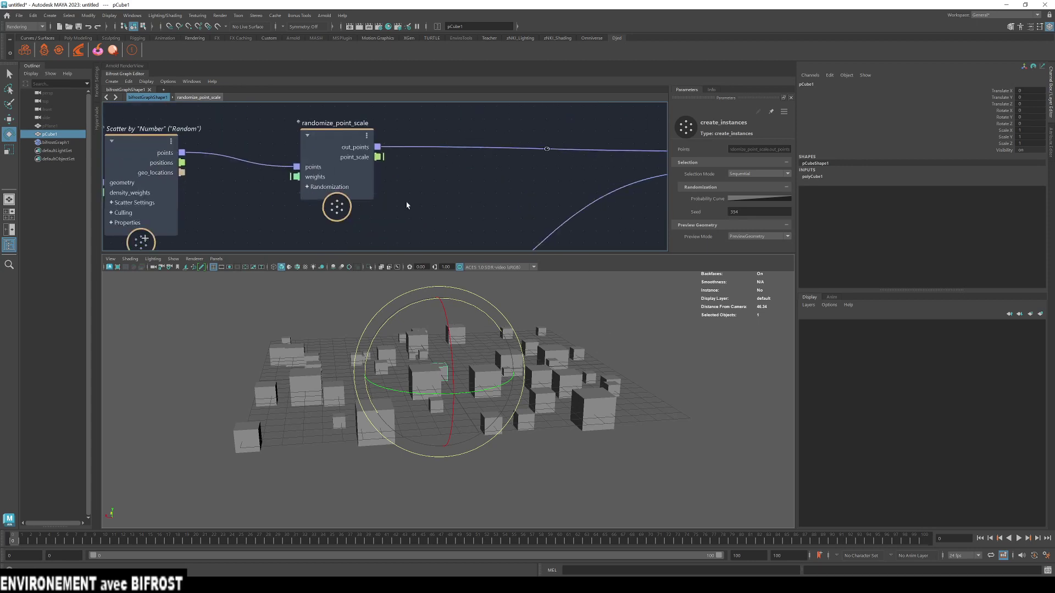
pyautogui.click(331, 136)
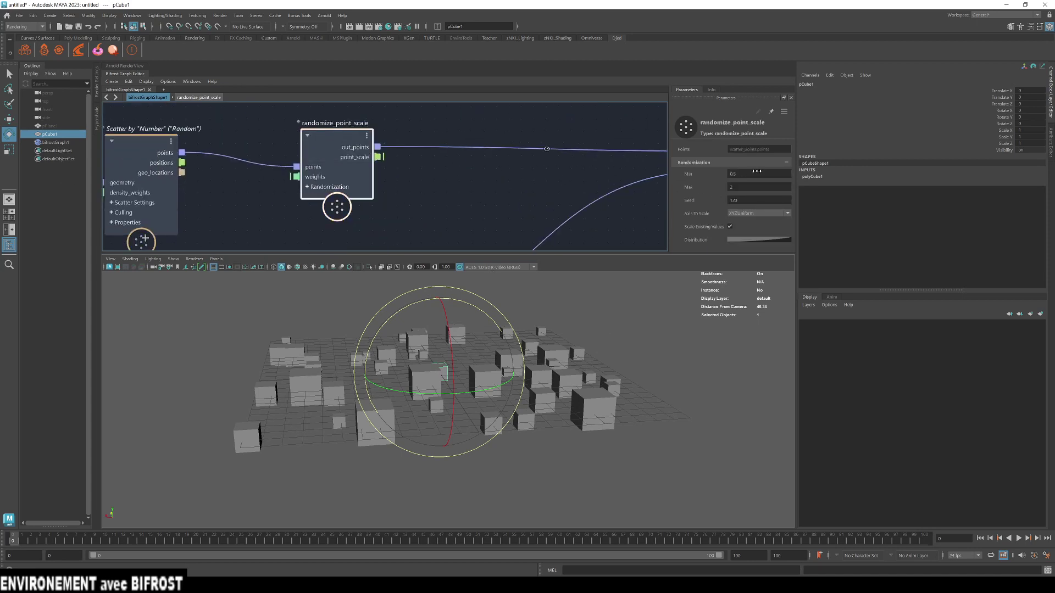
pyautogui.click(756, 174)
pyautogui.write('0.2')
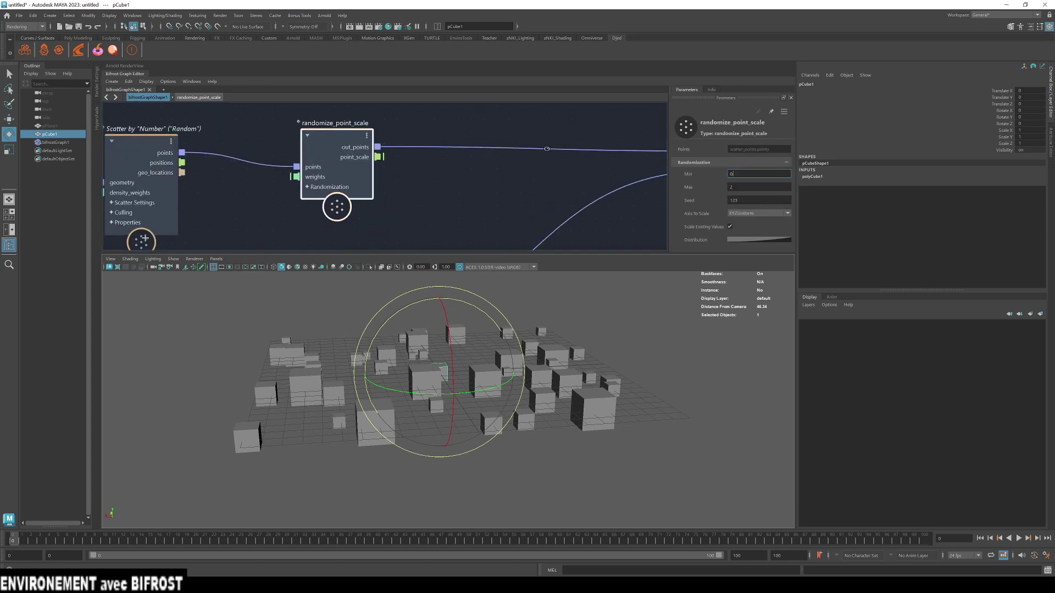
pyautogui.press('Return')
pyautogui.press('Tab')
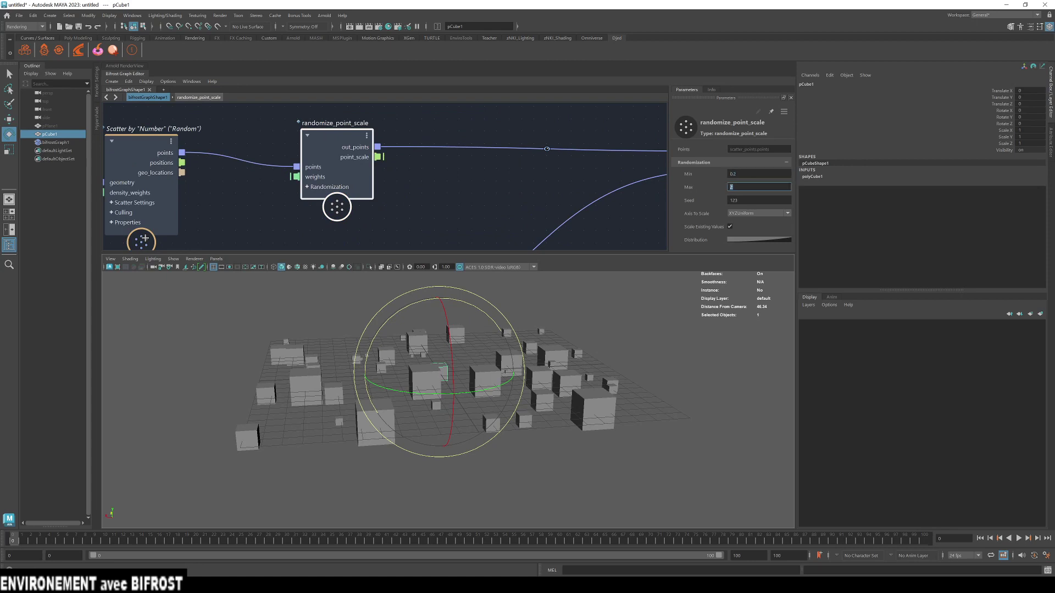
# Try Max values of 10 and 5 for randomize_point_scale, and settle on 3.
pyautogui.write('10')
pyautogui.press('Return')
pyautogui.write('5')
pyautogui.press('Return')
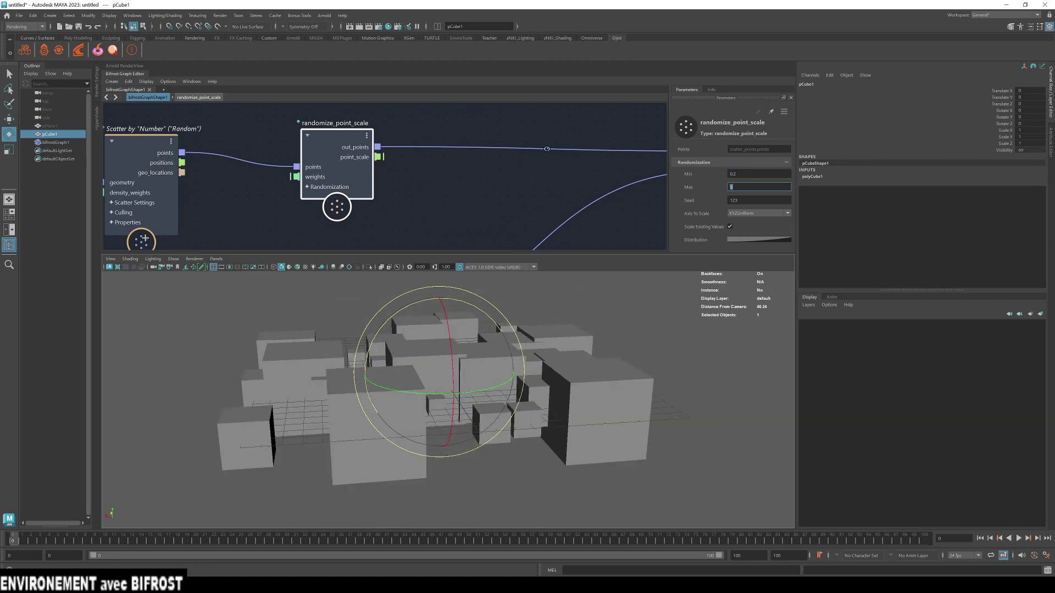
pyautogui.write('3')
pyautogui.press('Return')
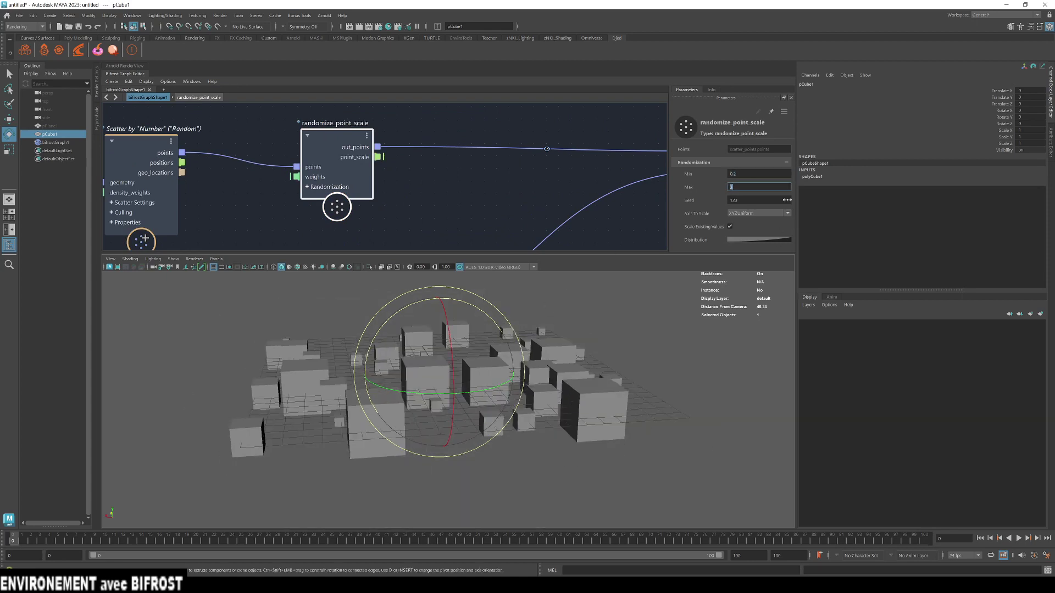
# Change the scale seed to 242 and add a distribution curve point at about position 0.68, value 0.24, to favour smaller cubes.
pyautogui.moveTo(737, 200); pyautogui.dragTo(756, 200)
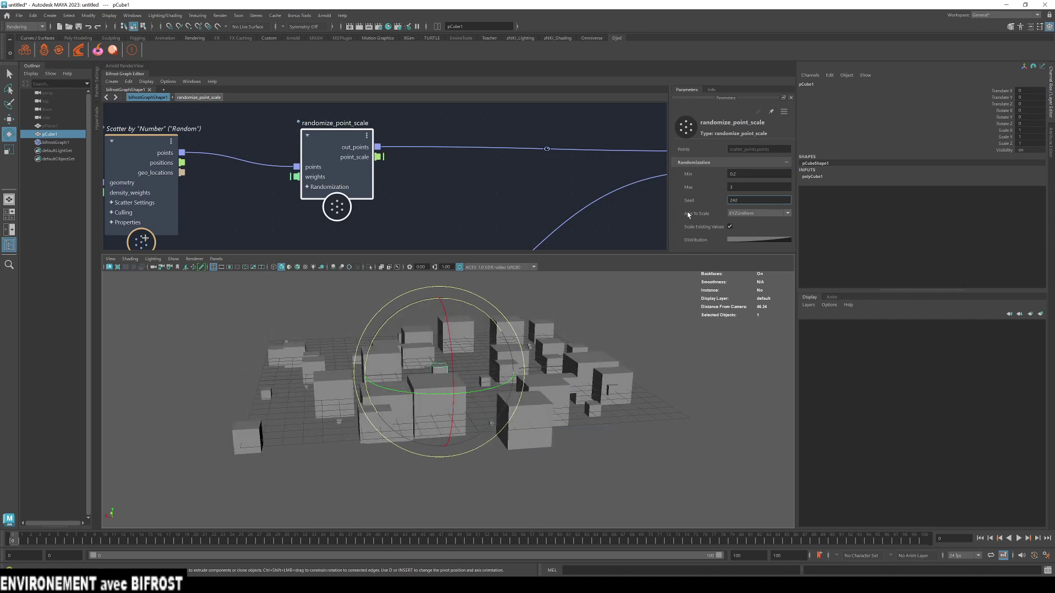
pyautogui.click(769, 239)
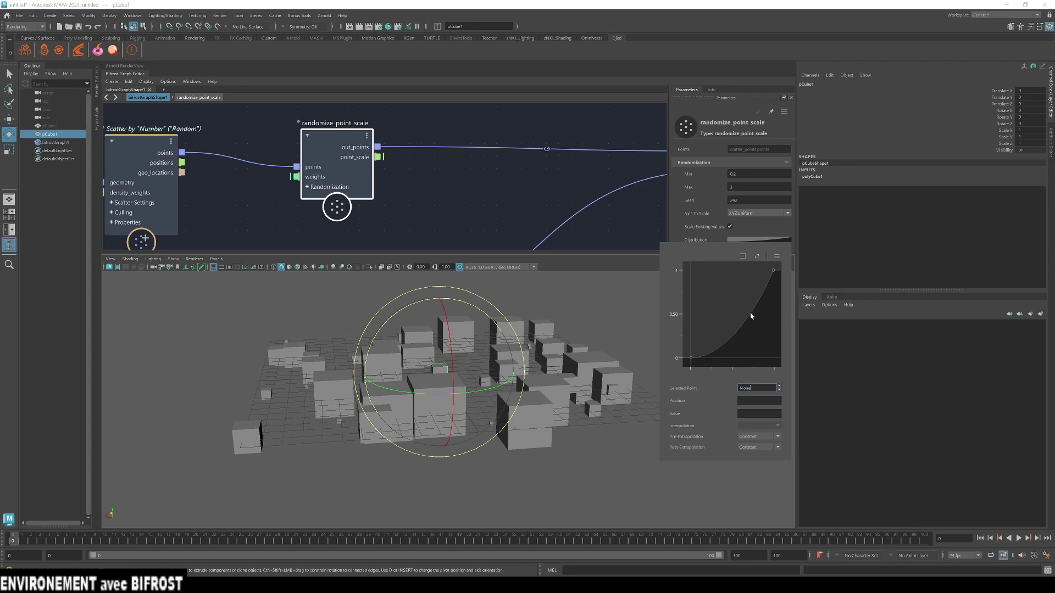
pyautogui.moveTo(743, 324)
pyautogui.mouseDown()
pyautogui.moveTo(758, 333)
pyautogui.moveTo(747, 337)
pyautogui.mouseUp()
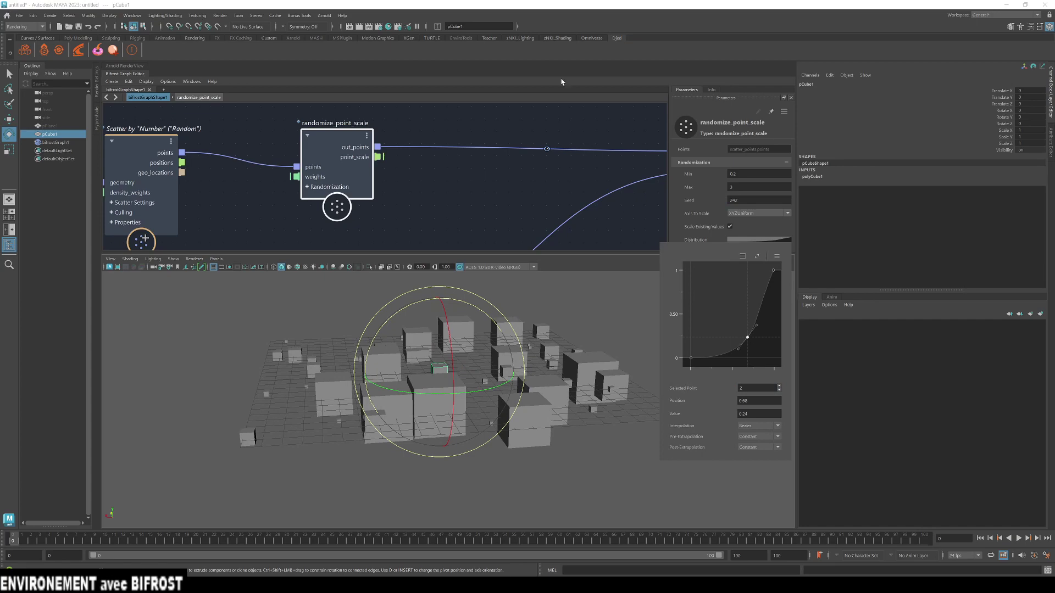
pyautogui.click(650, 245)
pyautogui.moveTo(394, 426)
pyautogui.keyDown('alt'); pyautogui.mouseDown()
pyautogui.moveTo(389, 484)
pyautogui.moveTo(387, 432)
pyautogui.mouseUp(); pyautogui.keyUp('alt')
pyautogui.scroll(-4, 310, 388)
pyautogui.moveTo(310, 388)
pyautogui.keyDown('alt'); pyautogui.mouseDown()
pyautogui.moveTo(322, 404)
pyautogui.moveTo(323, 384)
pyautogui.mouseUp(); pyautogui.keyUp('alt')
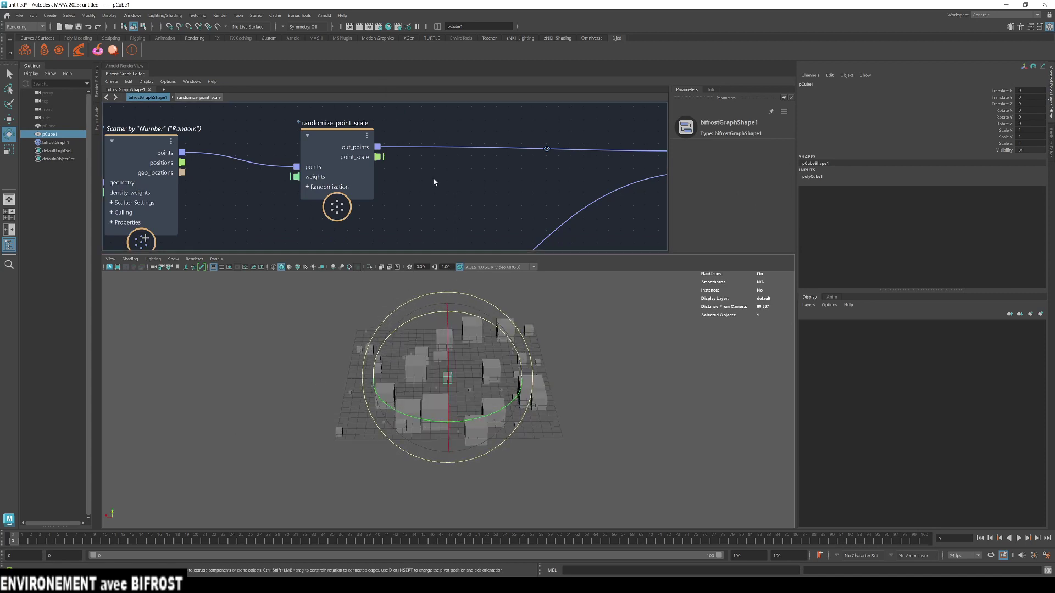
# Search the node library for "randomize" and add a randomize_point_rotation node to the graph.
pyautogui.press('Tab')
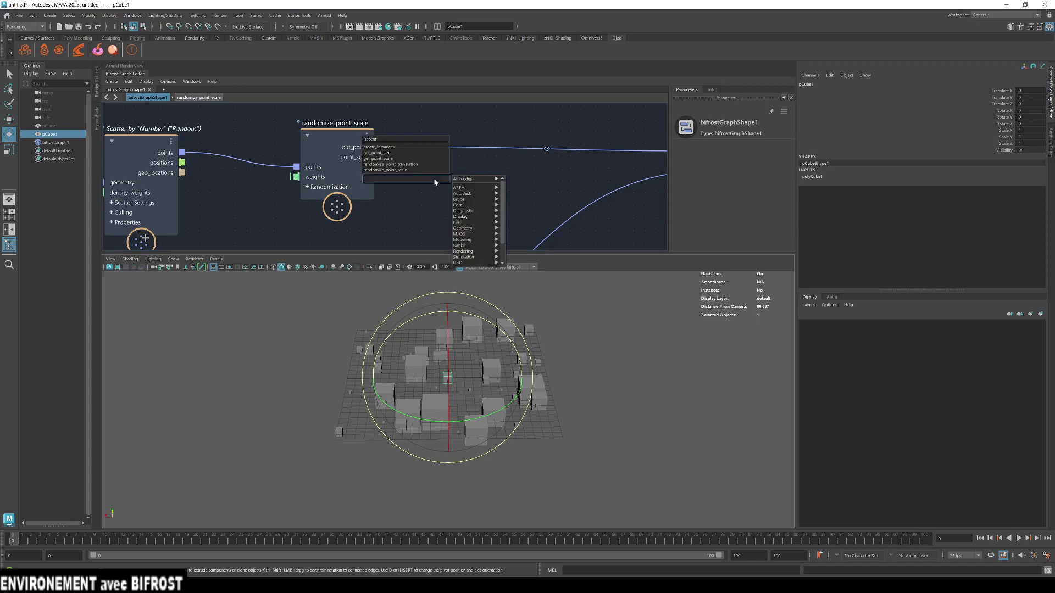
pyautogui.write('random')
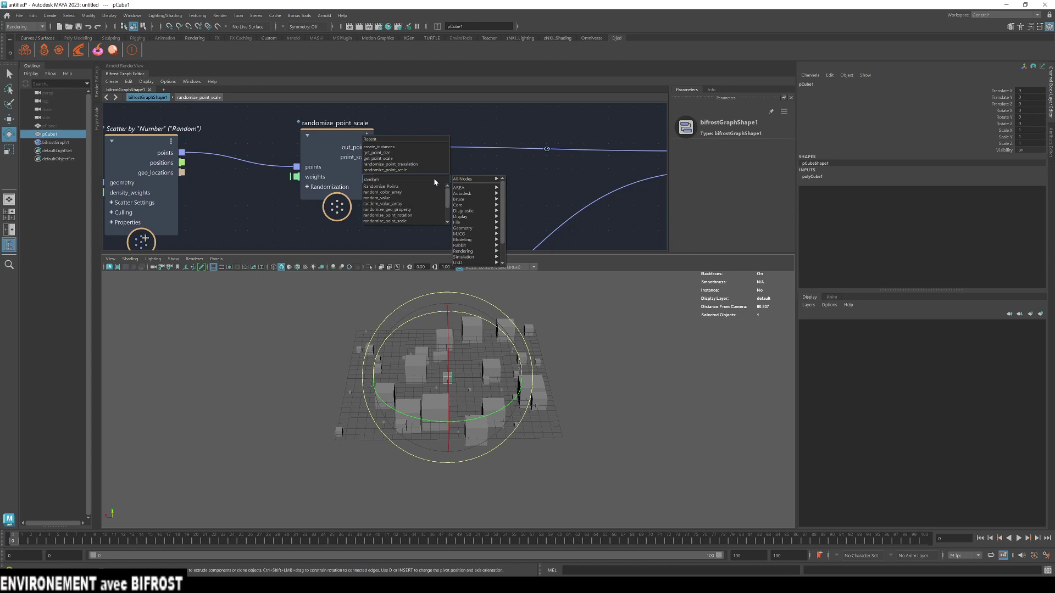
pyautogui.write('ize')
pyautogui.press('Down')
pyautogui.press('Down')
pyautogui.press('Down')
pyautogui.press('Down')
pyautogui.press('Down')
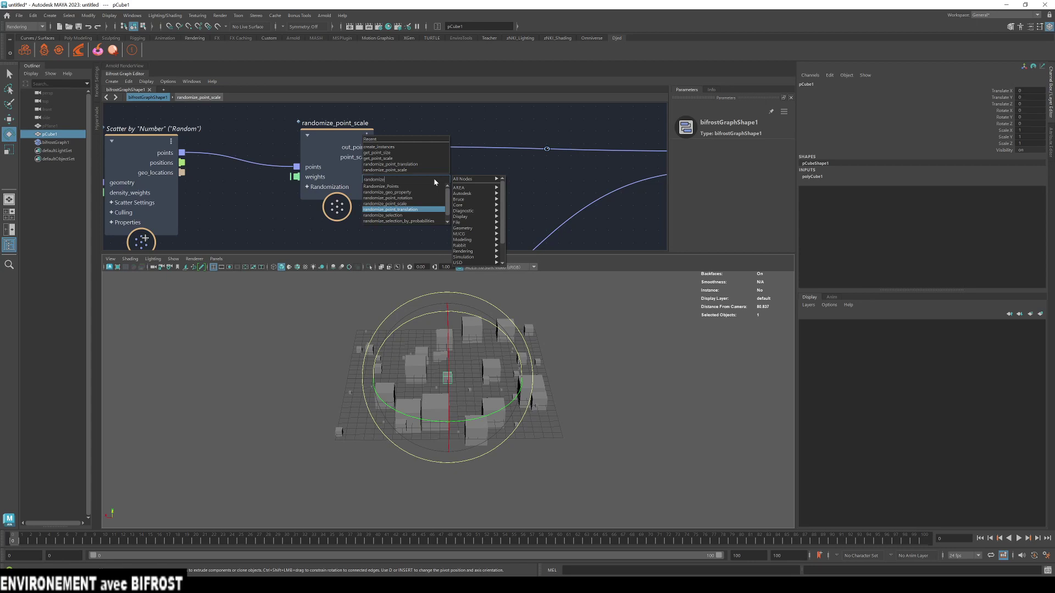
pyautogui.press('Up')
pyautogui.press('Up')
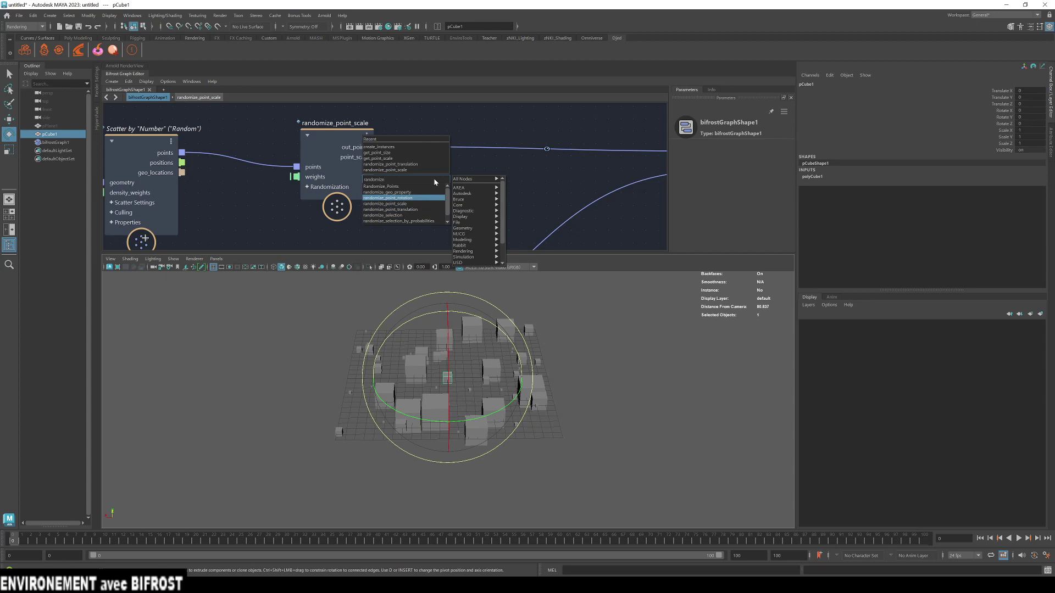
pyautogui.press('Return')
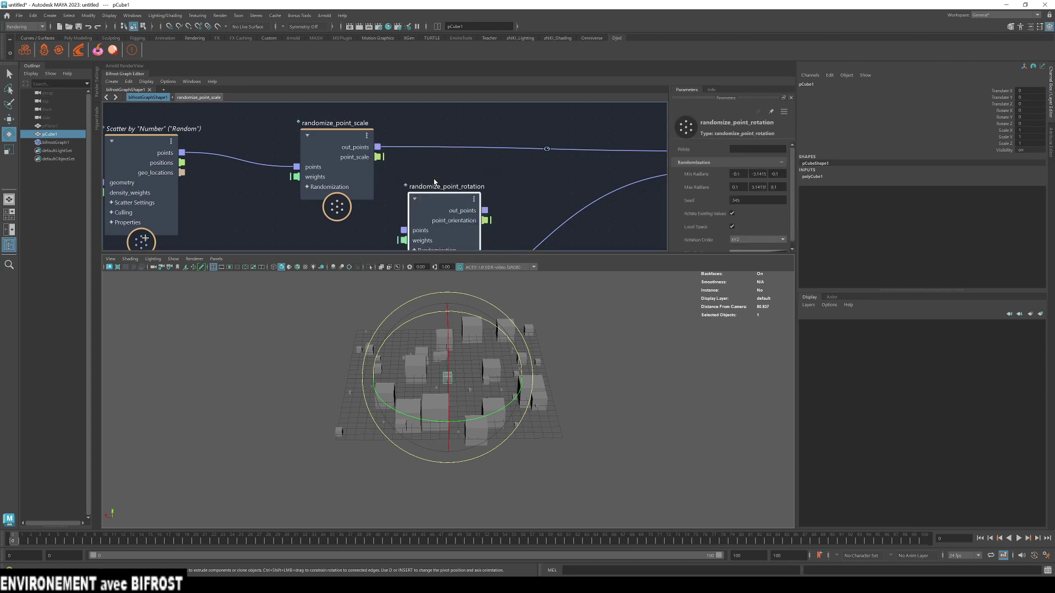
# Place randomize_point_rotation between randomize_point_scale and create_instances, and wire it into the points connection through its points input and out_points output.
pyautogui.moveTo(453, 200); pyautogui.dragTo(481, 160)
pyautogui.moveTo(415, 169); pyautogui.dragTo(354, 155, button='middle')
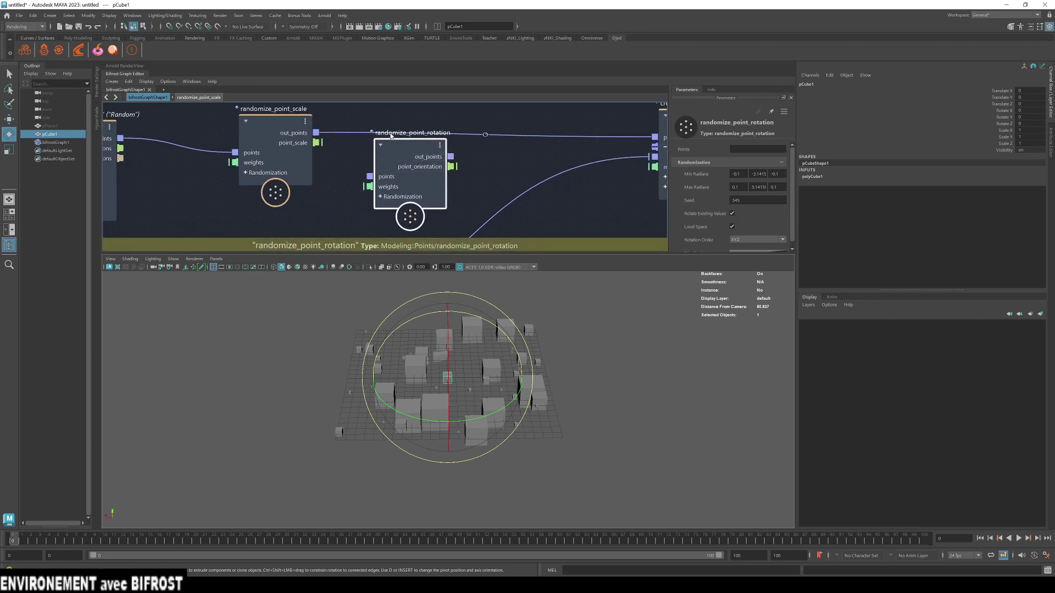
pyautogui.moveTo(505, 194); pyautogui.dragTo(447, 217, button='middle')
pyautogui.moveTo(322, 169); pyautogui.dragTo(341, 146)
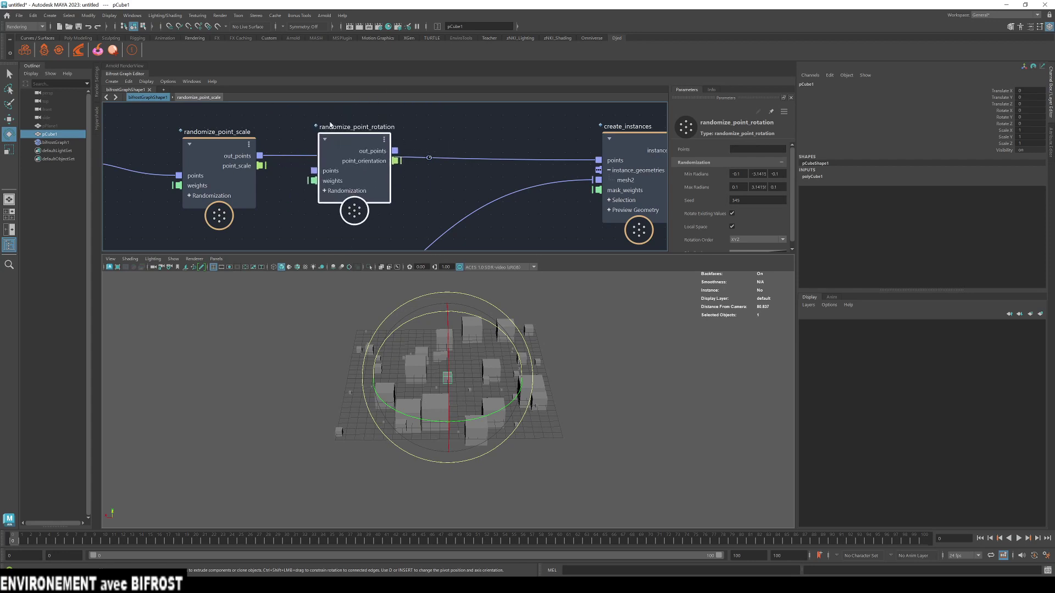
pyautogui.moveTo(260, 156); pyautogui.dragTo(315, 174)
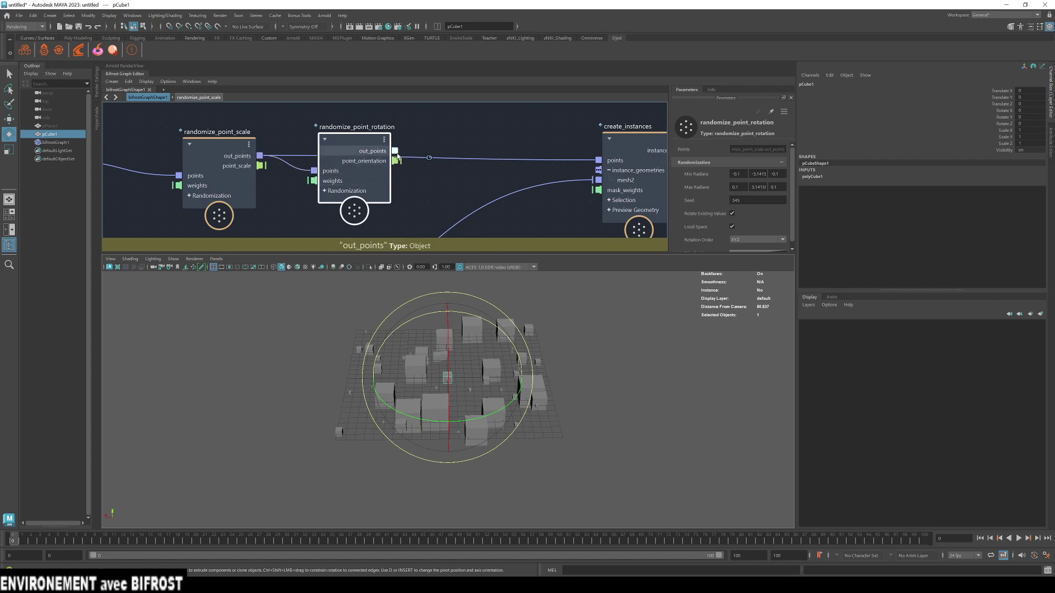
pyautogui.moveTo(396, 150); pyautogui.dragTo(602, 161)
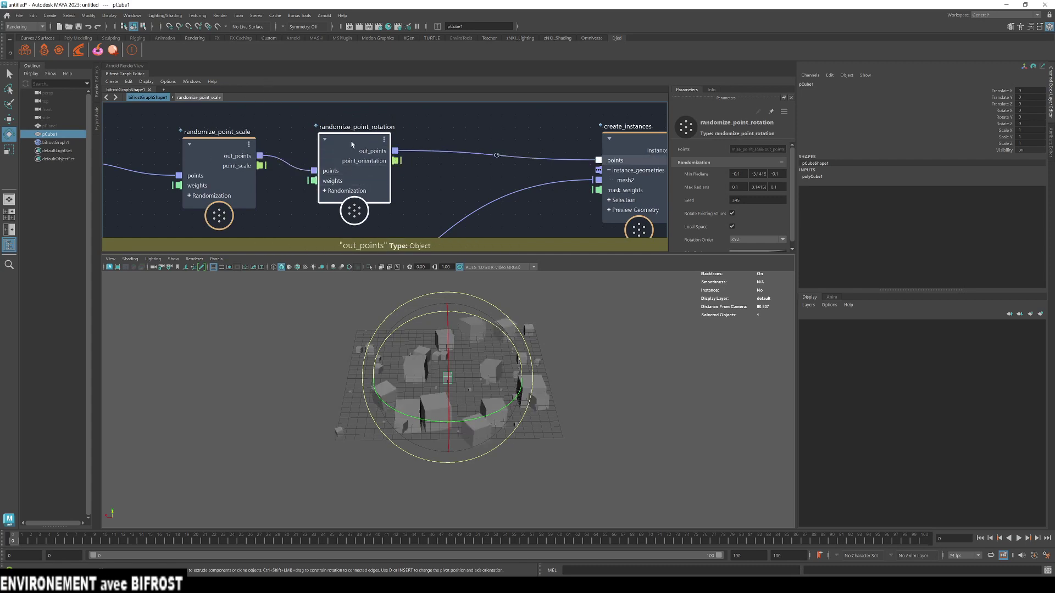
# Hide the original pCube1 so that only the scattered instances show in the viewport.
pyautogui.scroll(3, 463, 360)
pyautogui.keyDown('alt'); pyautogui.moveTo(464, 360); pyautogui.dragTo(528, 363); pyautogui.keyUp('alt')
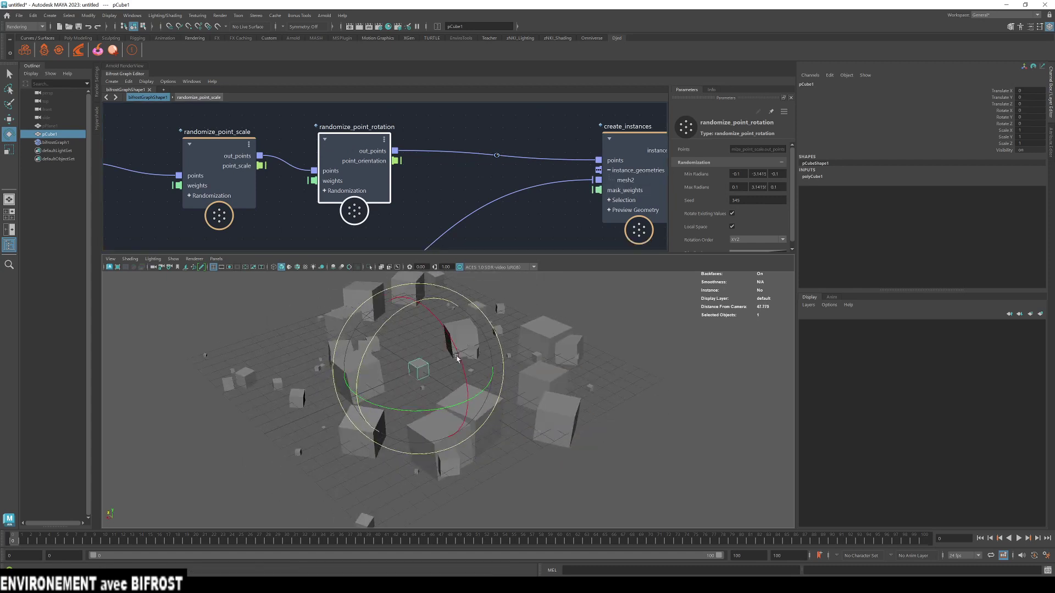
pyautogui.moveTo(61, 134); pyautogui.dragTo(66, 136, button='middle')
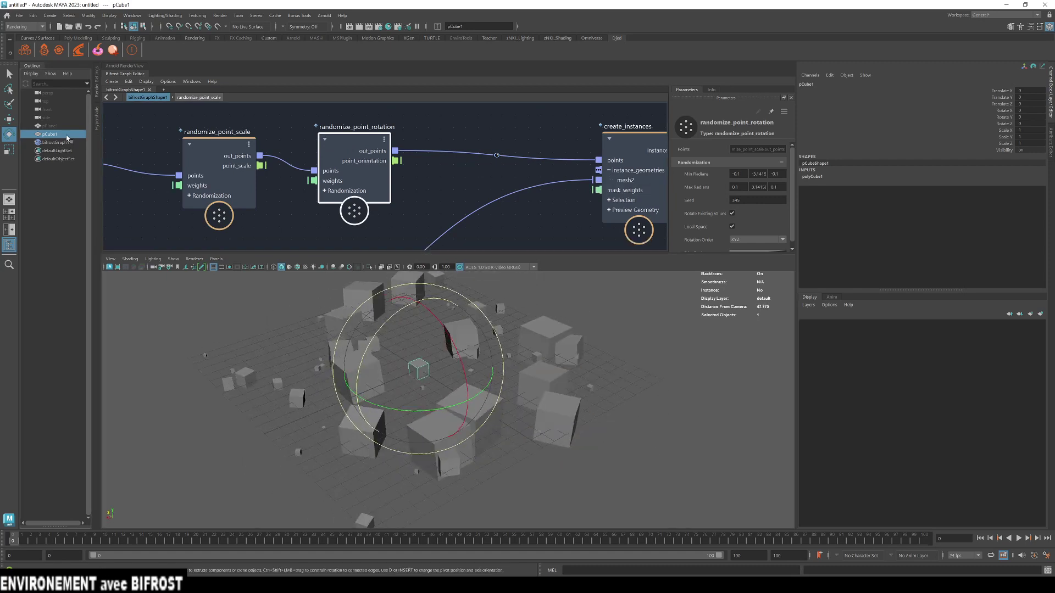
pyautogui.hotkey('ctrl', 'h')
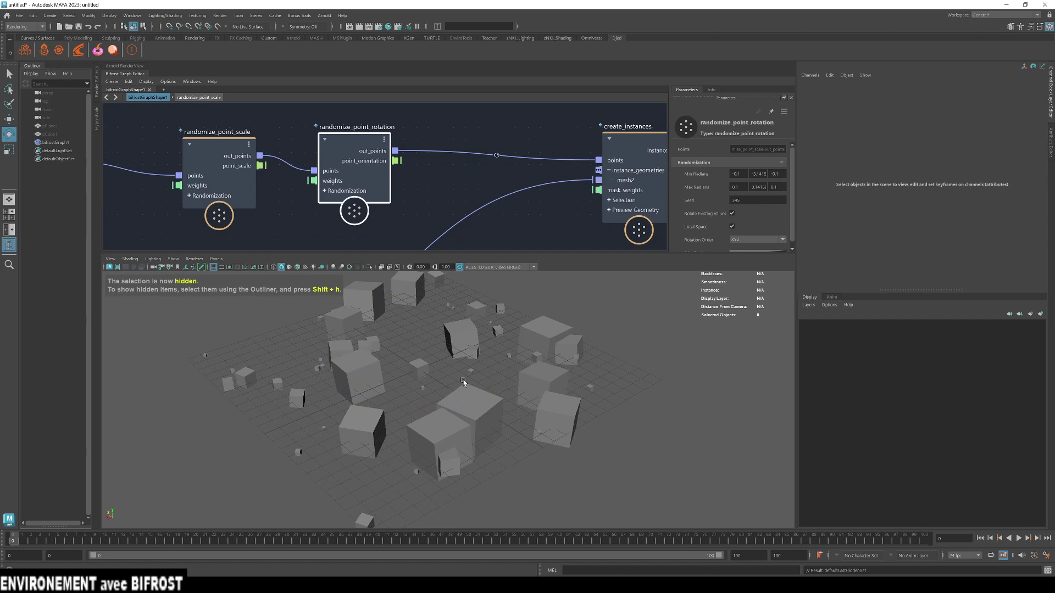
pyautogui.keyDown('alt'); pyautogui.moveTo(463, 380); pyautogui.dragTo(436, 381); pyautogui.keyUp('alt')
# Move the output1 node aside and delete the connection from pCubeShape1's mesh2 to it.
pyautogui.scroll(-4, 476, 214)
pyautogui.keyDown('alt'); pyautogui.moveTo(407, 183); pyautogui.dragTo(374, 91, button='middle'); pyautogui.keyUp('alt')
pyautogui.moveTo(341, 211); pyautogui.dragTo(478, 180)
pyautogui.scroll(5, 423, 164)
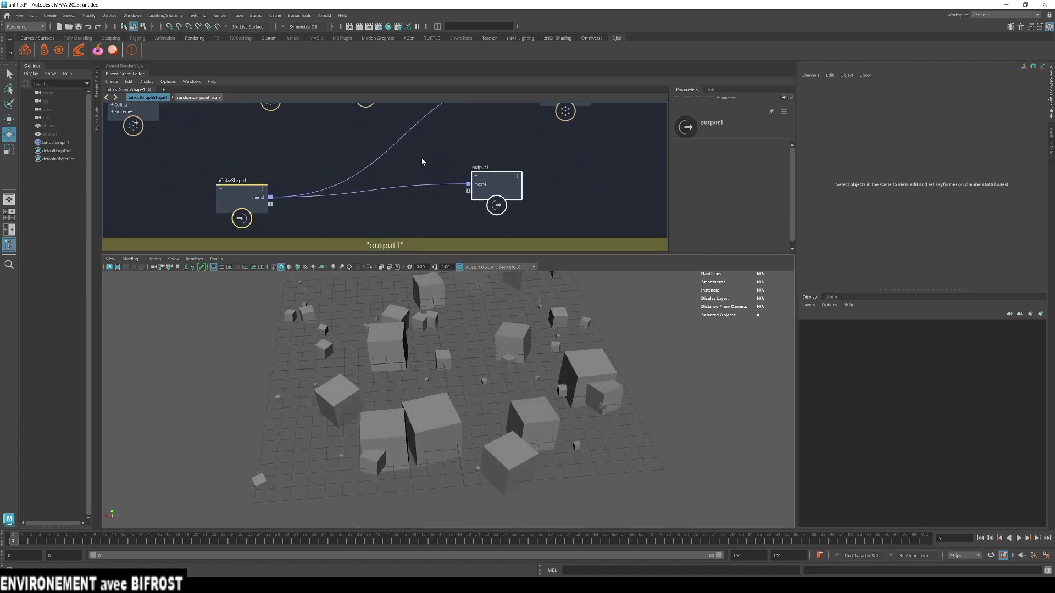
pyautogui.click(429, 188)
pyautogui.press('Delete')
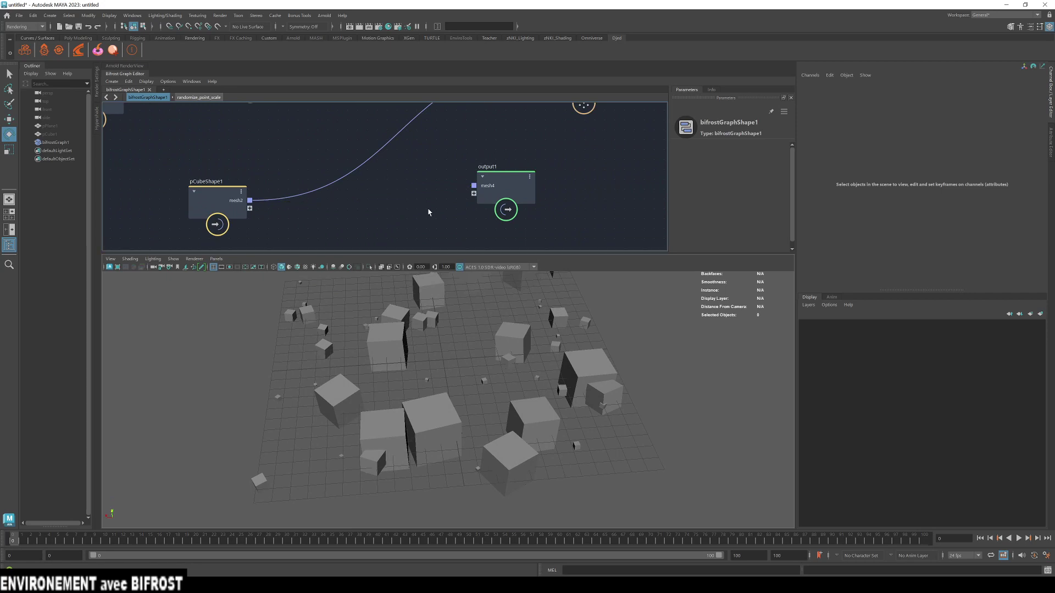
# Examine the parameters of randomize_point_rotation, including its min and max radians, seed and rotation order.
pyautogui.scroll(-5, 419, 189)
pyautogui.moveTo(461, 172); pyautogui.dragTo(445, 190, button='middle')
pyautogui.keyDown('alt'); pyautogui.moveTo(445, 354); pyautogui.dragTo(437, 334); pyautogui.keyUp('alt')
pyautogui.moveTo(381, 172); pyautogui.dragTo(316, 214, button='middle')
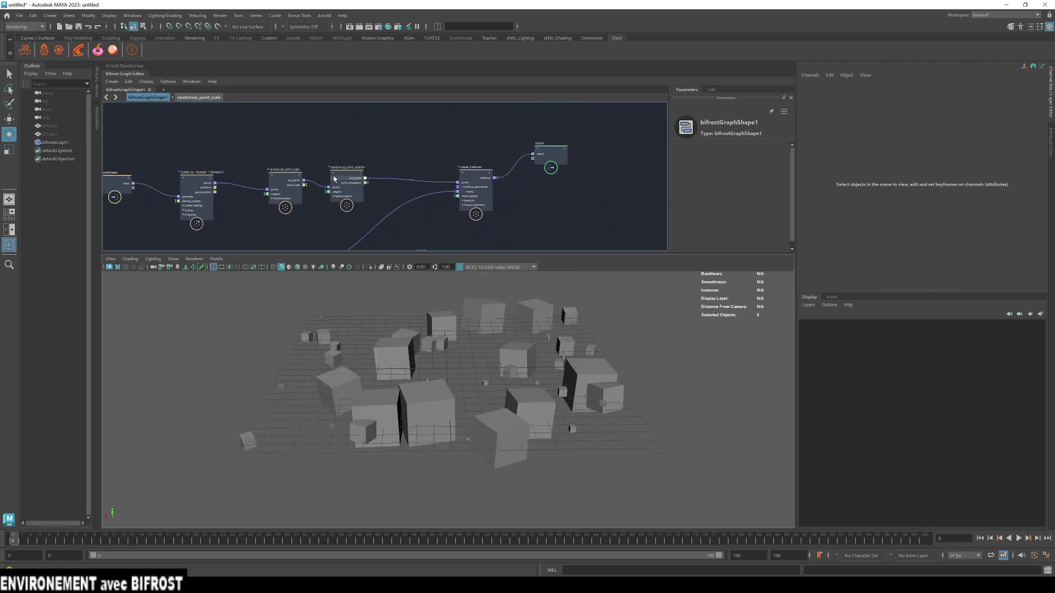
pyautogui.scroll(3, 347, 169)
pyautogui.click(352, 181)
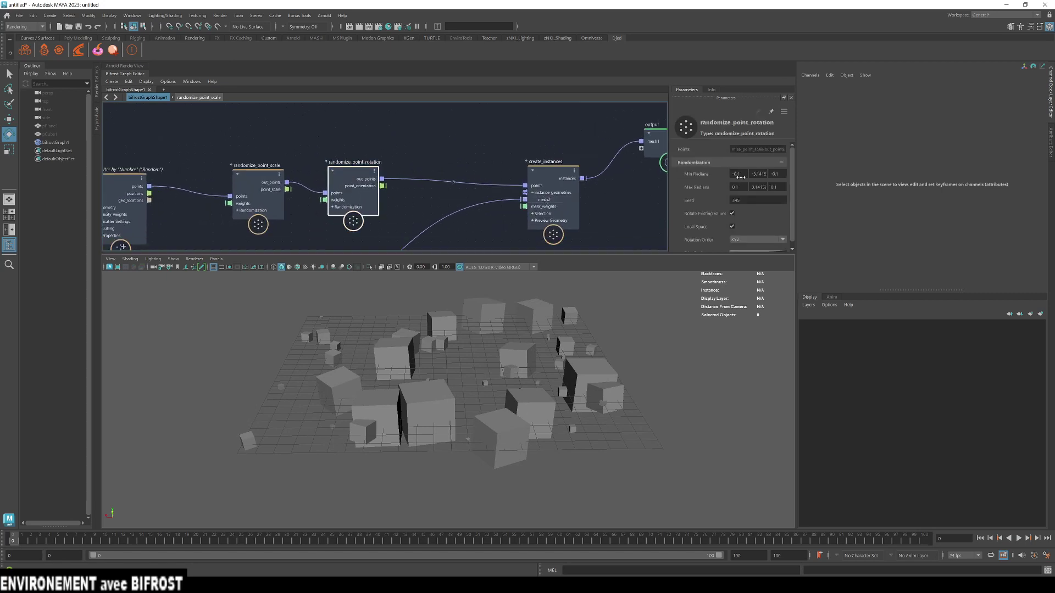
pyautogui.scroll(-1, 681, 210)
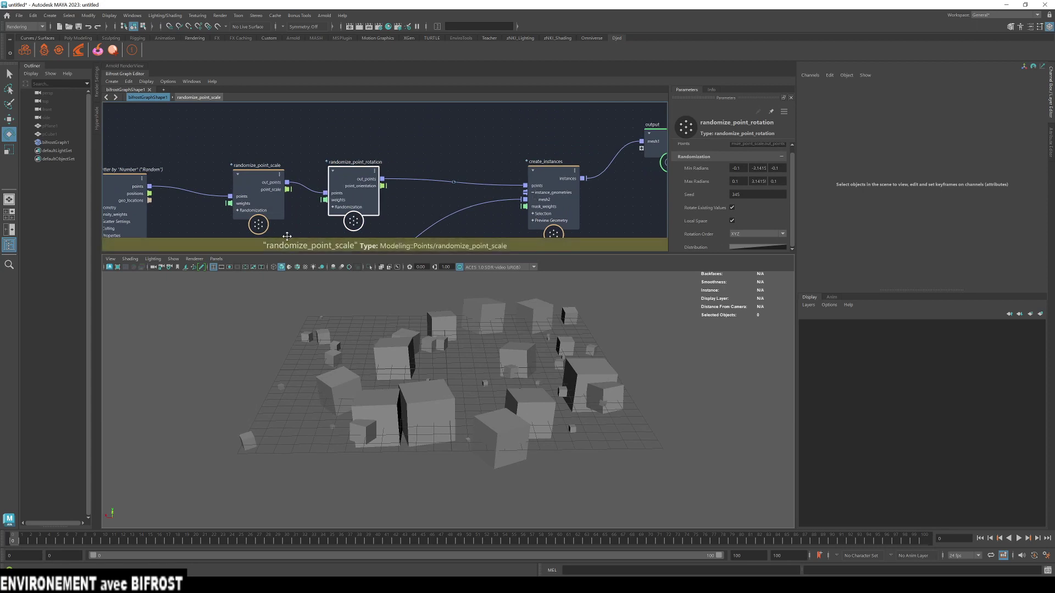
# Move the plane, scatter and randomize_point_scale nodes up together, and pCubeShape1 down, to free space beside randomize_point_rotation.
pyautogui.scroll(-3, 309, 185)
pyautogui.moveTo(235, 133); pyautogui.dragTo(446, 207)
pyautogui.moveTo(427, 172); pyautogui.dragTo(386, 132)
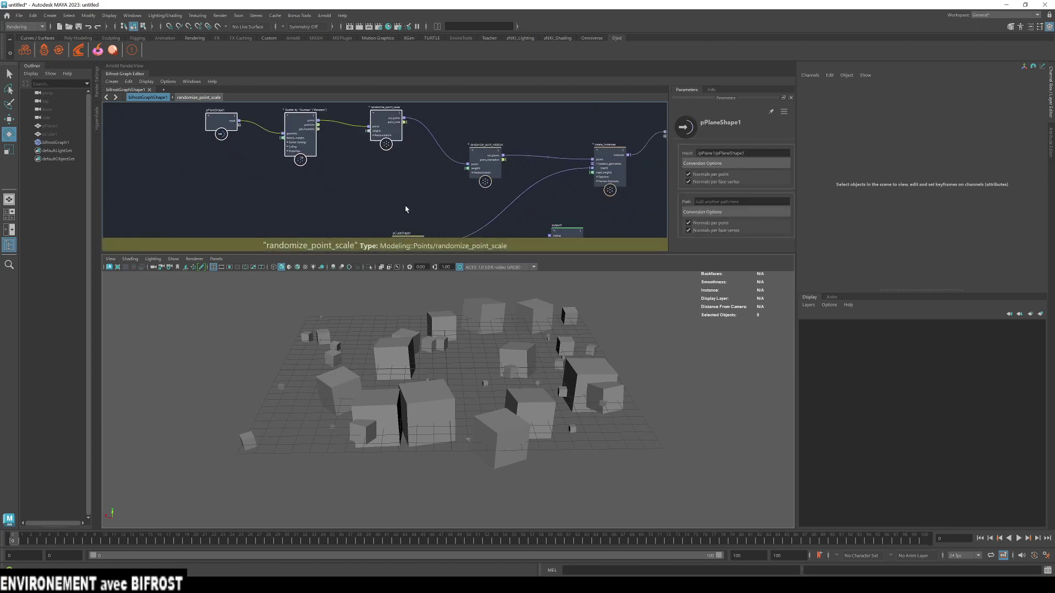
pyautogui.keyDown('alt'); pyautogui.moveTo(405, 208); pyautogui.dragTo(388, 167, button='middle'); pyautogui.keyUp('alt')
pyautogui.moveTo(388, 204); pyautogui.dragTo(397, 239)
# Expand the Randomization port group on the randomize_point_rotation node to expose min_radians and max_radians.
pyautogui.click(467, 122)
pyautogui.scroll(5, 439, 143)
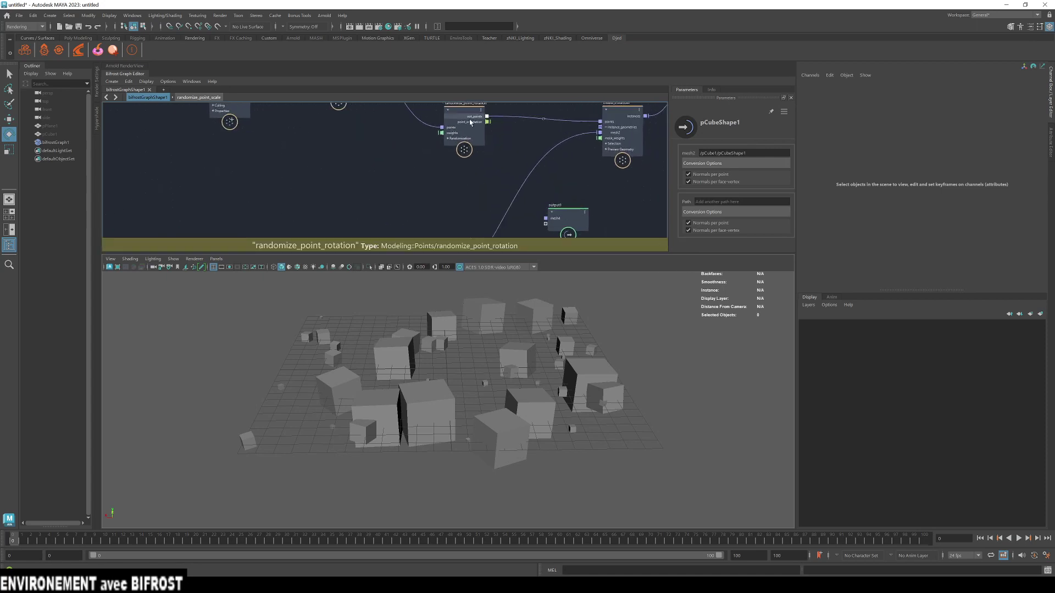
pyautogui.keyDown('alt'); pyautogui.moveTo(355, 128); pyautogui.dragTo(320, 151, button='middle'); pyautogui.keyUp('alt')
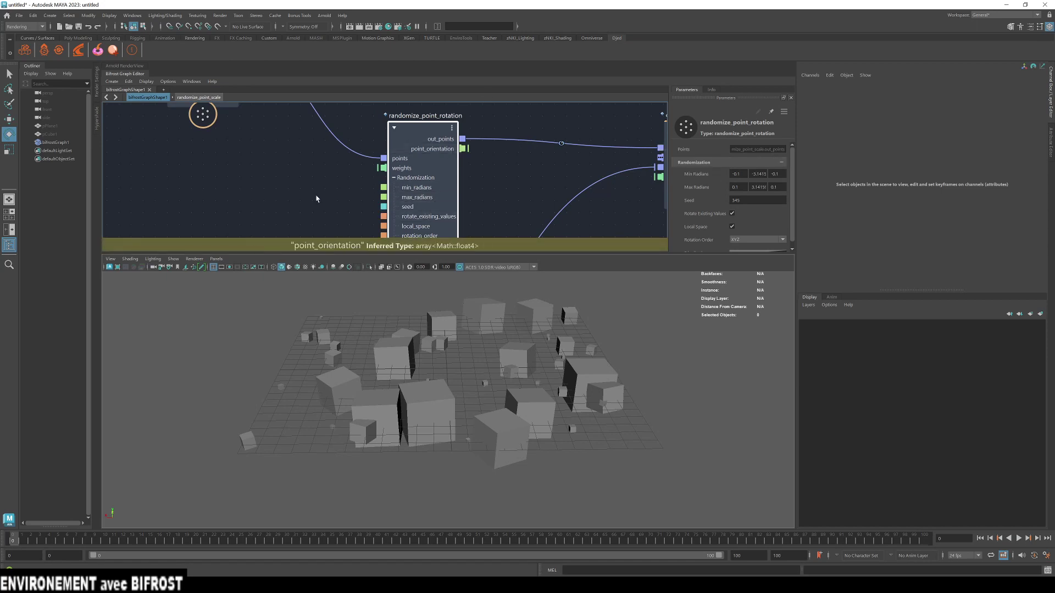
# Add a degrees_to_radians node, place it beside randomize_point_rotation's input ports, and enlarge the graph editor area.
pyautogui.click(349, 213)
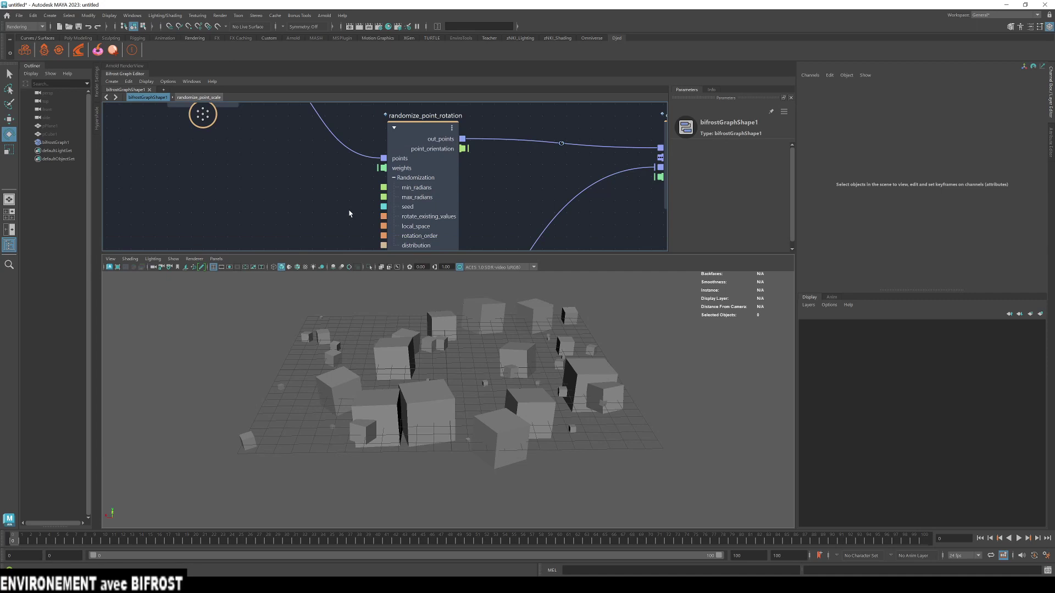
pyautogui.press('Tab')
pyautogui.write('radian')
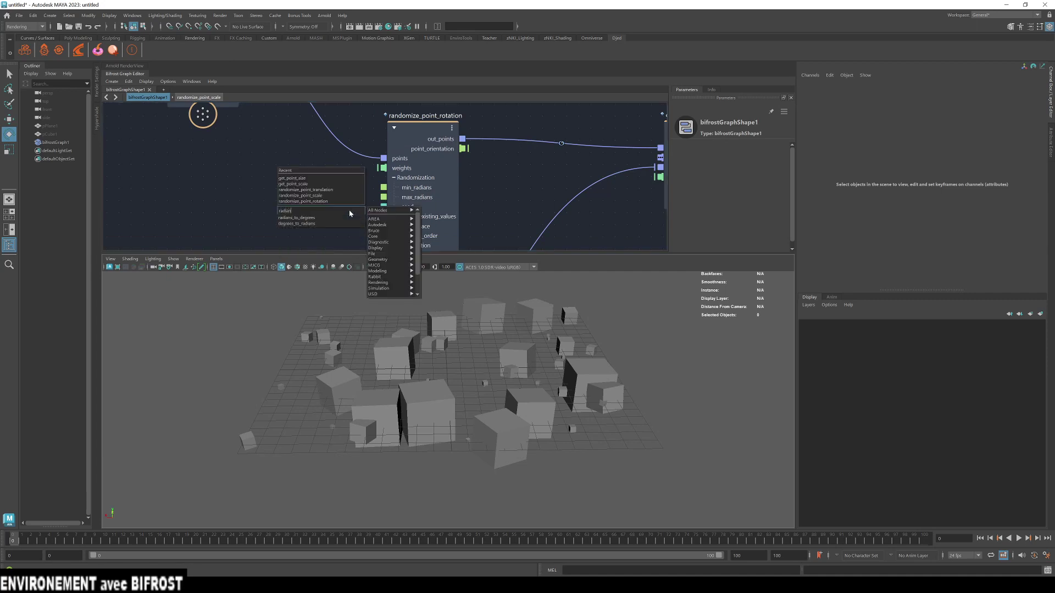
pyautogui.press('Down')
pyautogui.press('Down')
pyautogui.press('Return')
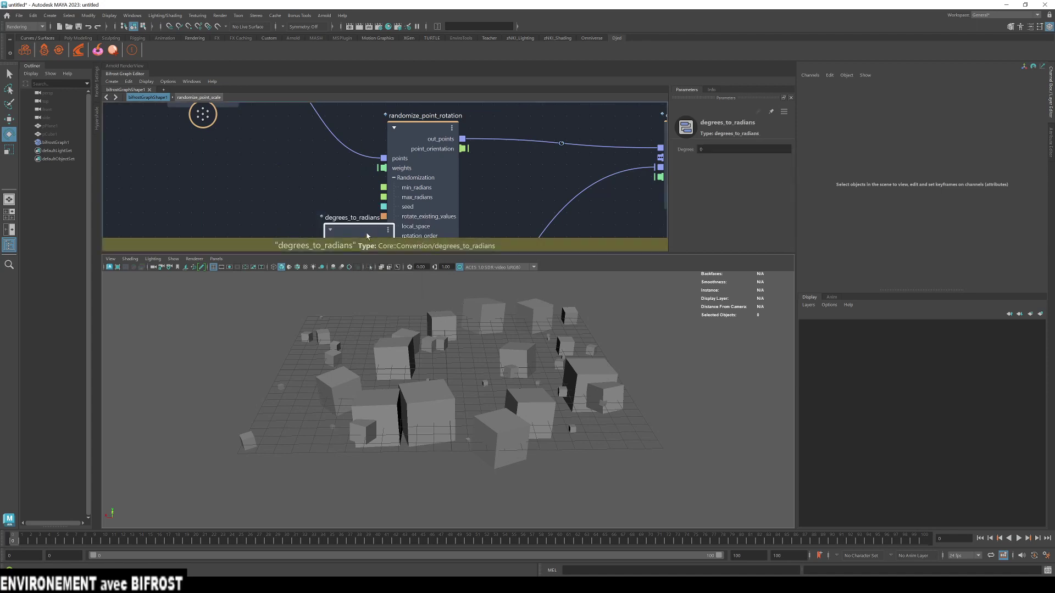
pyautogui.click(250, 177)
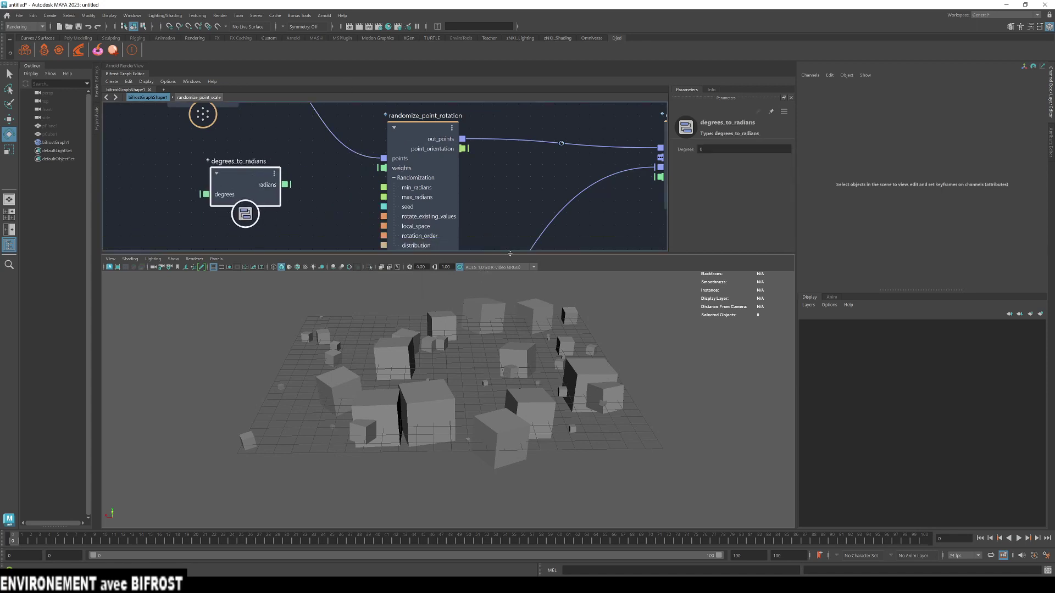
pyautogui.moveTo(517, 257); pyautogui.dragTo(521, 291)
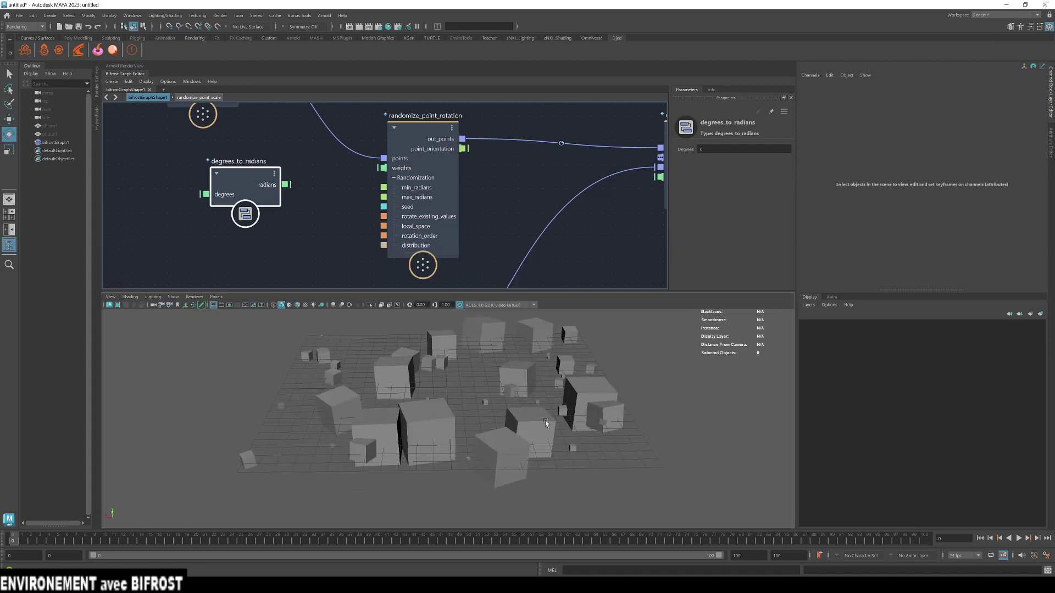
# Create a value node for the min_radians port and place it between degrees_to_radians and randomize_point_rotation, spacing the nodes apart.
pyautogui.scroll(3, 385, 188)
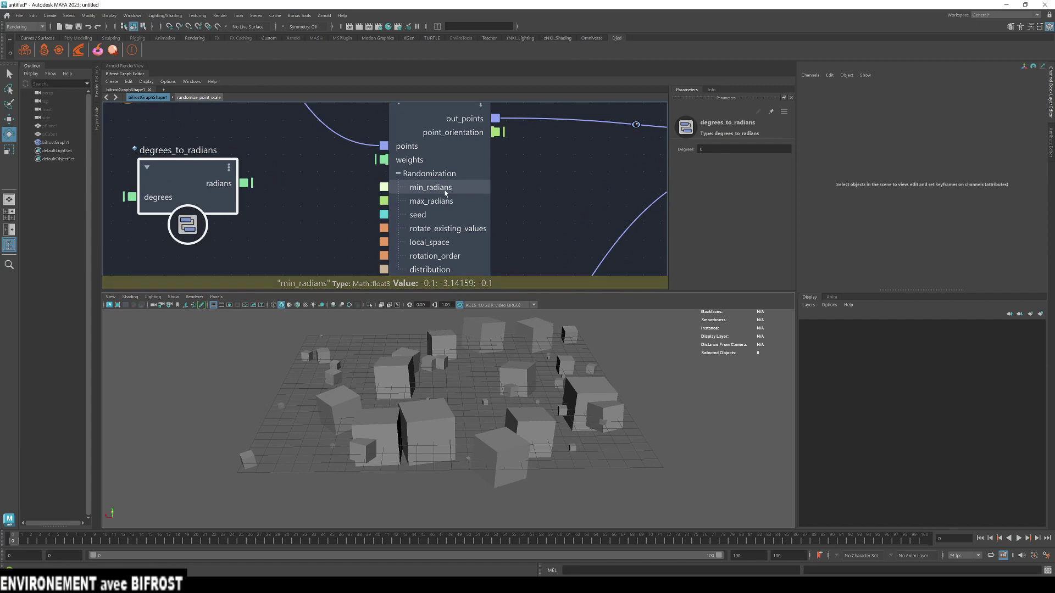
pyautogui.rightClick(386, 190)
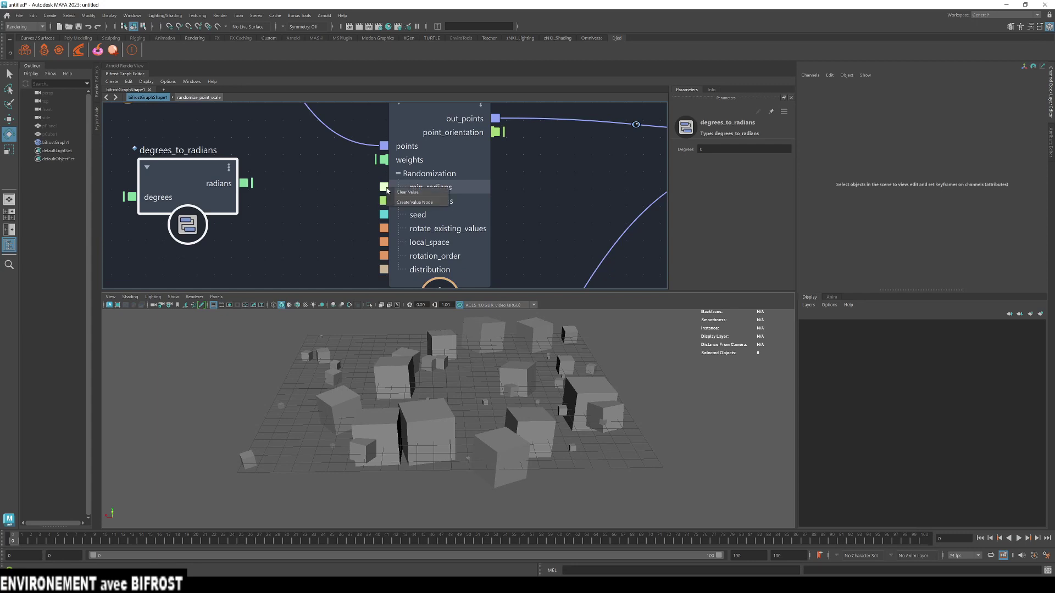
pyautogui.click(415, 202)
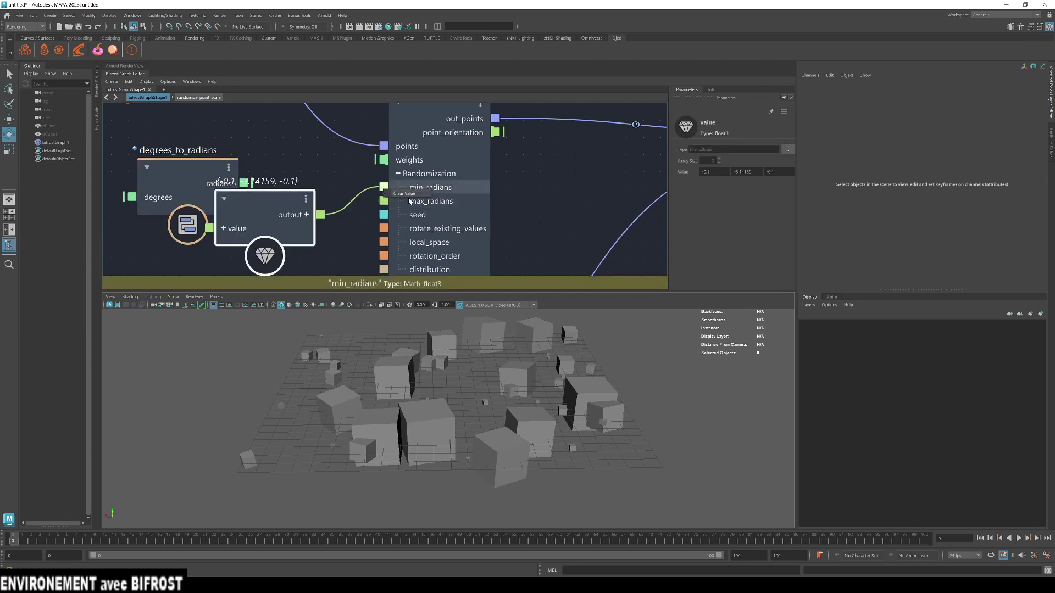
pyautogui.keyDown('alt'); pyautogui.moveTo(273, 232); pyautogui.dragTo(384, 212, button='middle'); pyautogui.keyUp('alt')
pyautogui.moveTo(368, 183); pyautogui.dragTo(402, 157)
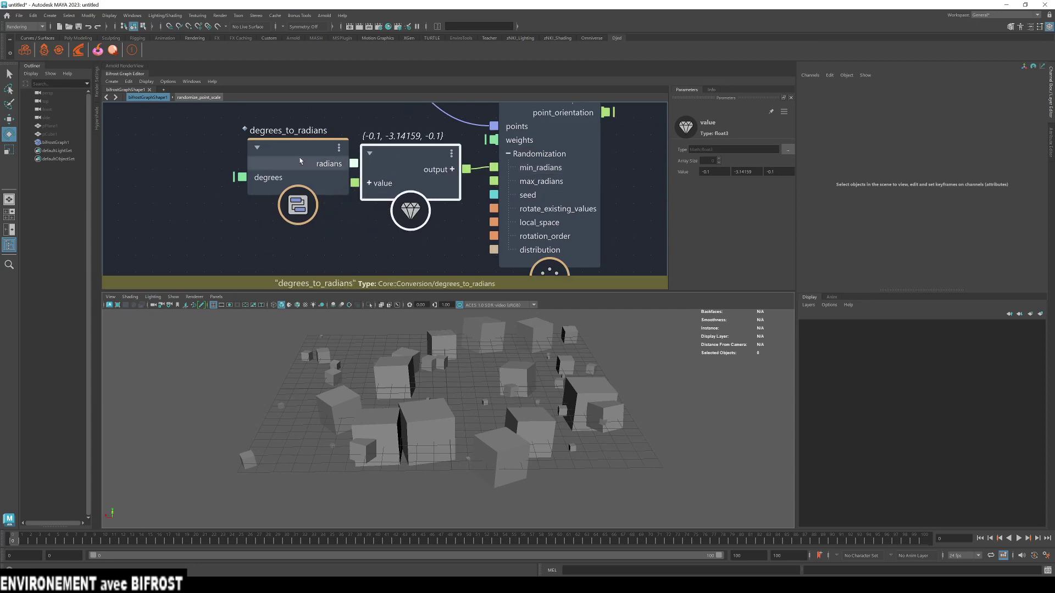
pyautogui.moveTo(293, 160); pyautogui.dragTo(157, 162)
pyautogui.moveTo(412, 162); pyautogui.dragTo(319, 160)
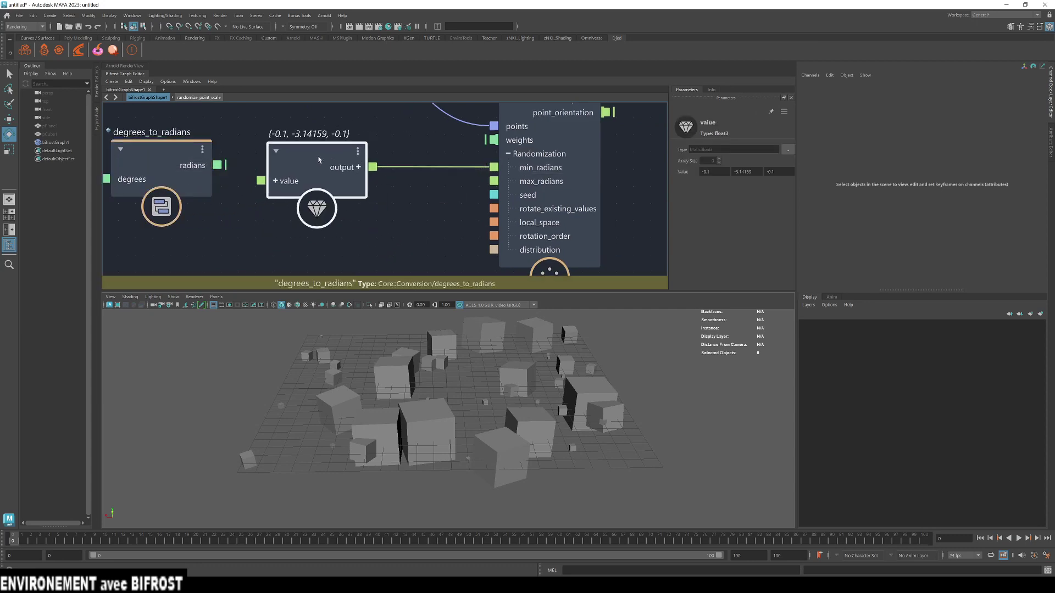
# Split the value node's input into x, y and z, and connect the radians output of degrees_to_radians to x.
pyautogui.click(571, 164)
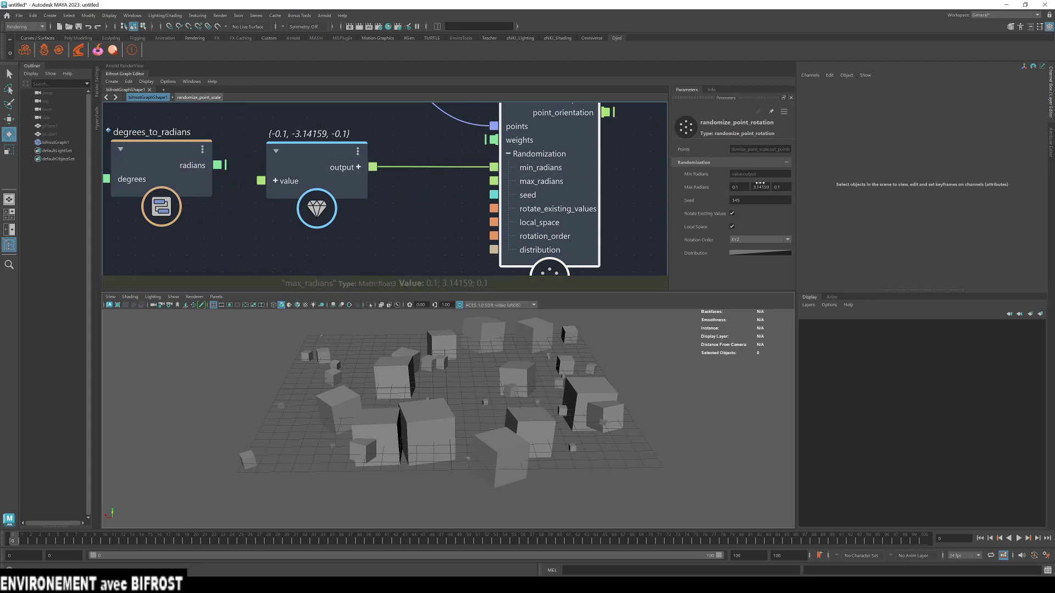
pyautogui.click(323, 161)
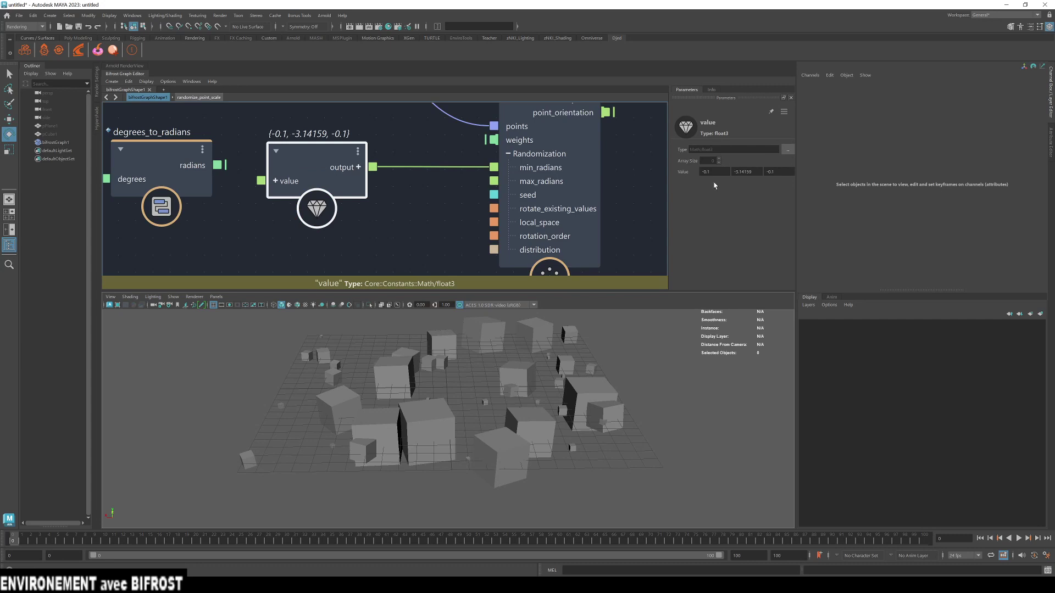
pyautogui.keyDown('alt'); pyautogui.moveTo(387, 234); pyautogui.dragTo(464, 215, button='middle'); pyautogui.keyUp('alt')
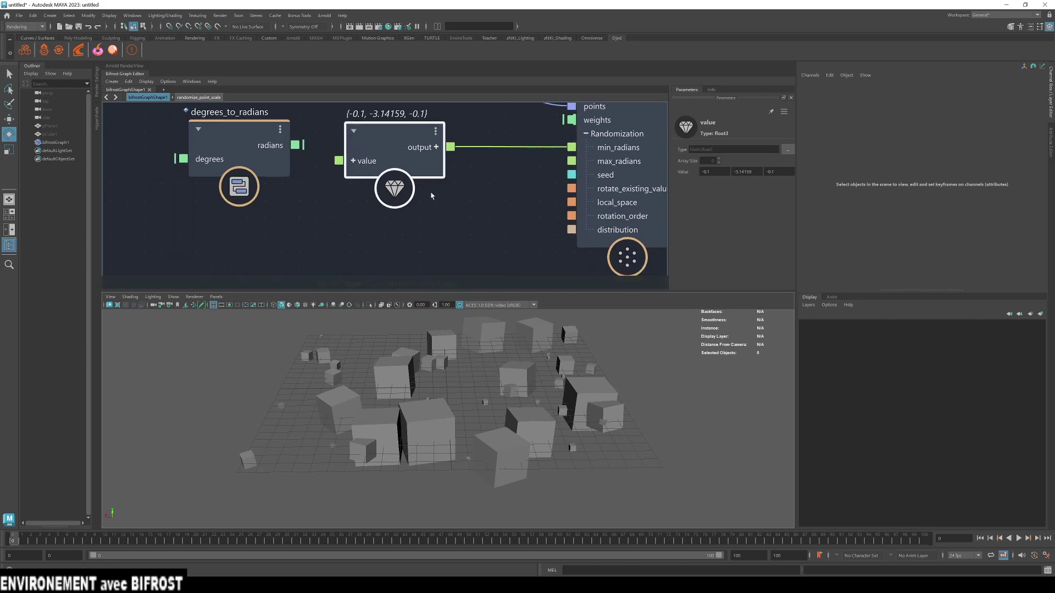
pyautogui.click(354, 161)
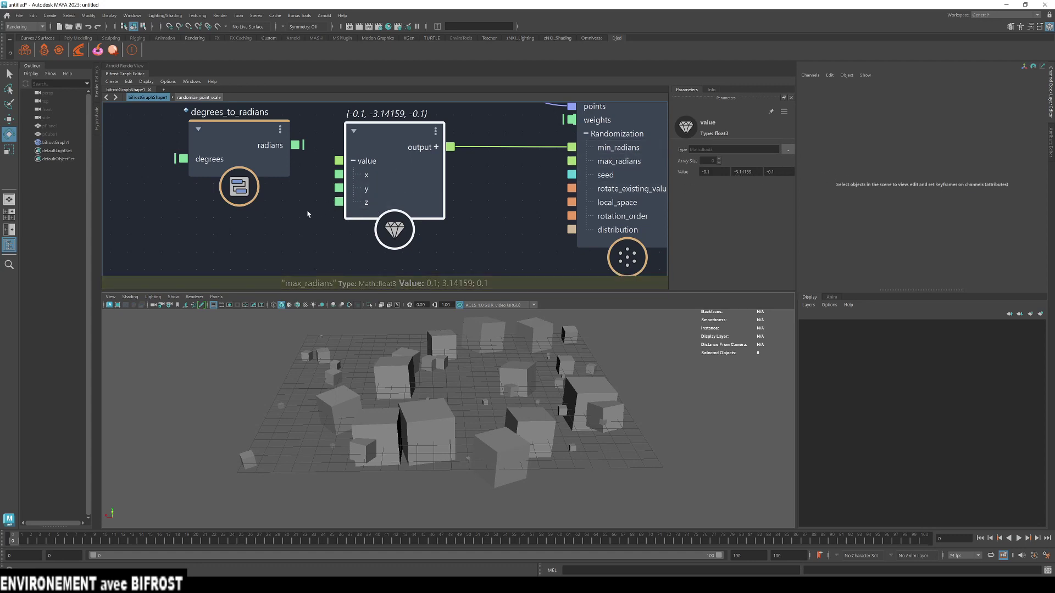
pyautogui.keyDown('alt'); pyautogui.moveTo(308, 216); pyautogui.dragTo(372, 225, button='middle'); pyautogui.keyUp('alt')
pyautogui.moveTo(301, 162); pyautogui.dragTo(251, 169)
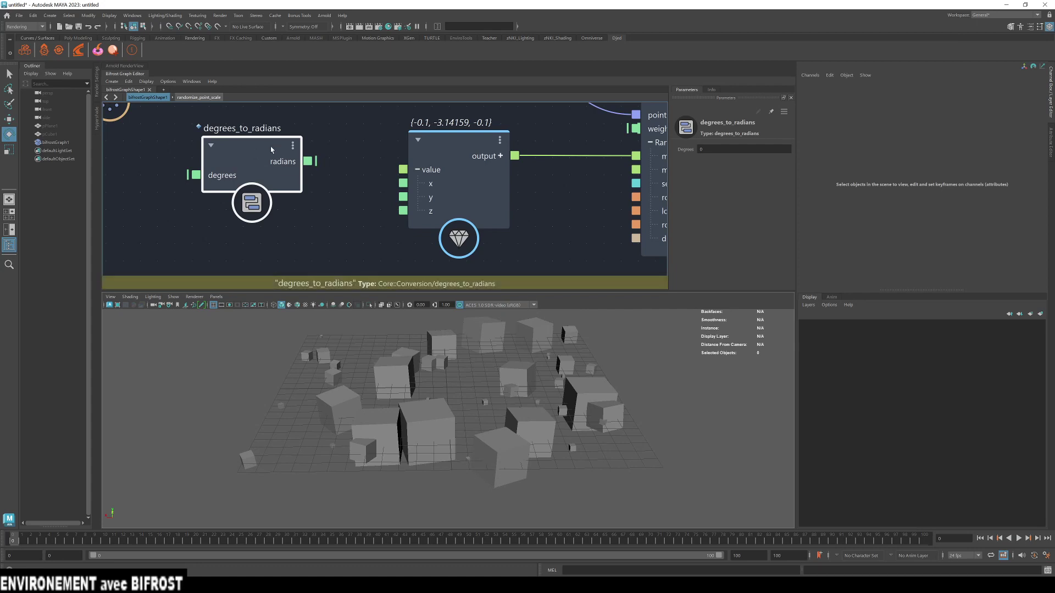
pyautogui.moveTo(576, 208); pyautogui.dragTo(538, 229, button='middle')
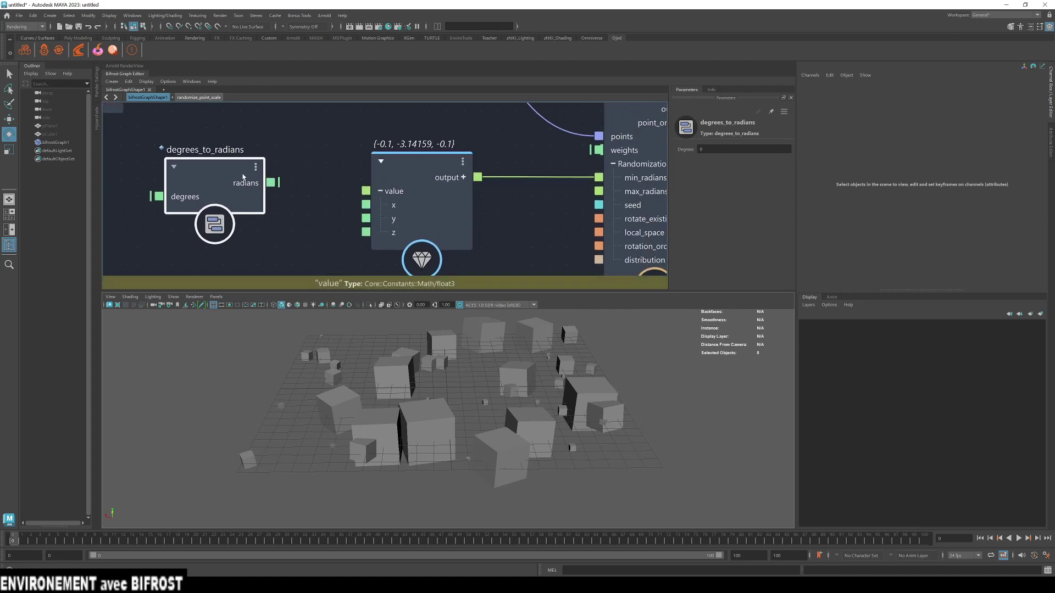
pyautogui.moveTo(271, 182); pyautogui.dragTo(367, 204)
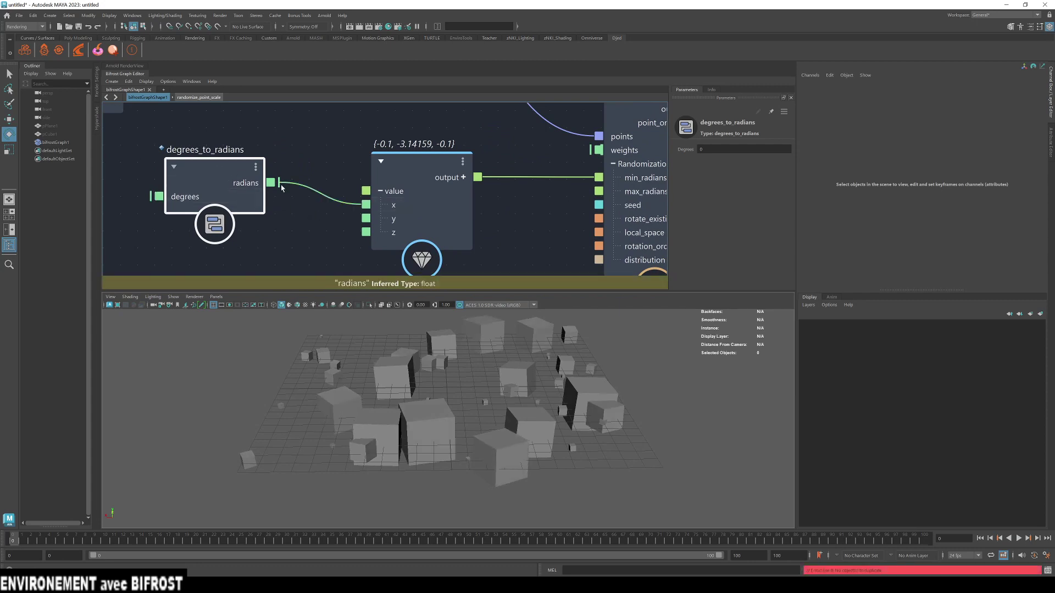
# Paste a copy of degrees_to_radians beneath the original and connect its radians output to the value node's y.
pyautogui.click(283, 237)
pyautogui.keyDown('alt'); pyautogui.moveTo(294, 249); pyautogui.dragTo(358, 160, button='middle'); pyautogui.keyUp('alt')
pyautogui.hotkey('ctrl', 'v')
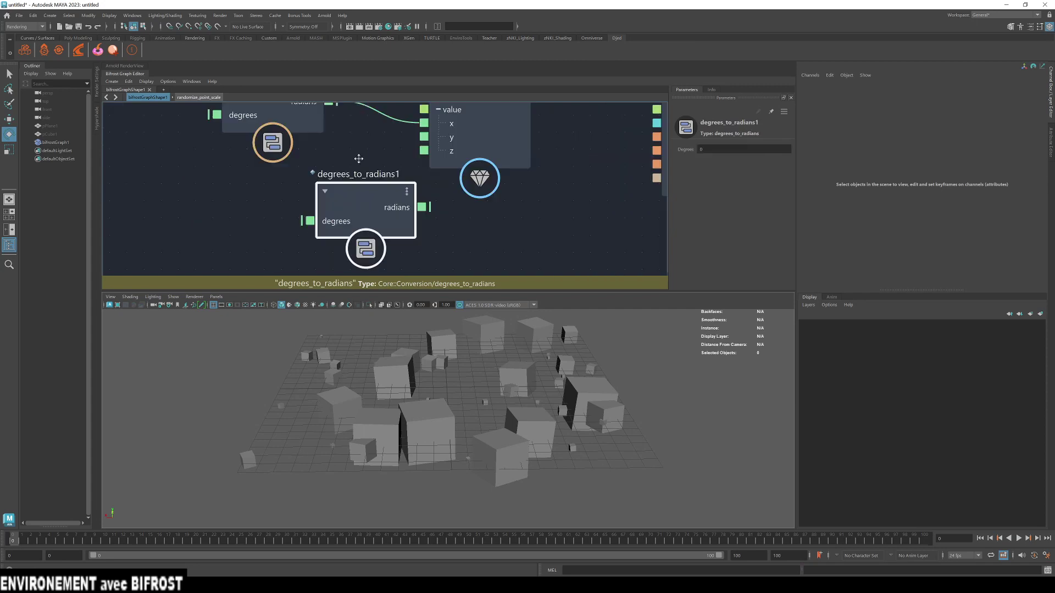
pyautogui.moveTo(348, 193); pyautogui.dragTo(219, 189)
pyautogui.moveTo(287, 202); pyautogui.dragTo(422, 138)
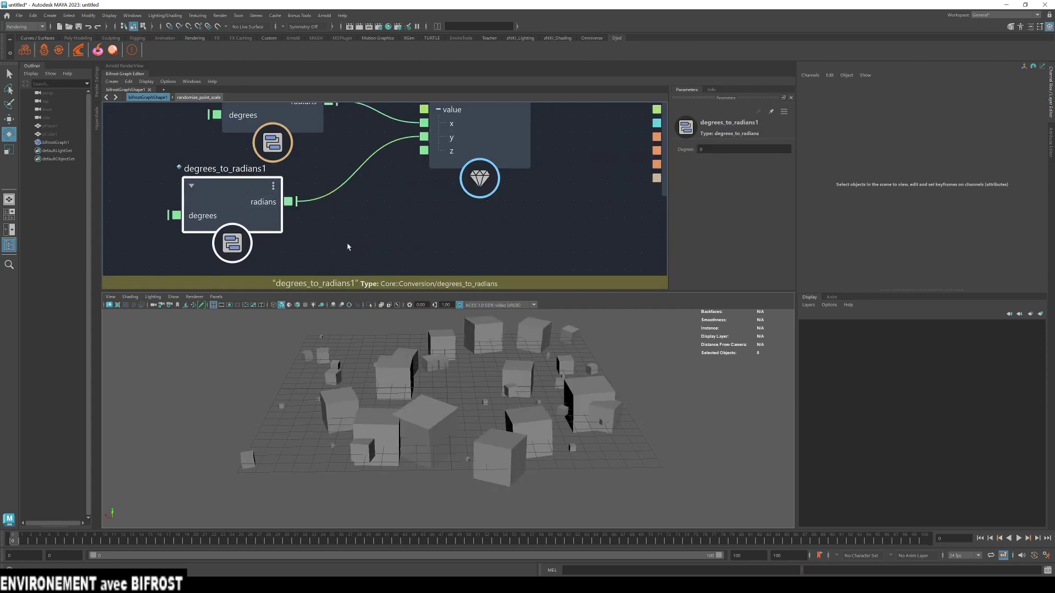
# Look inside the degrees_to_radians1 compound to see how it converts degrees, and return to the main graph.
pyautogui.press('Delete')
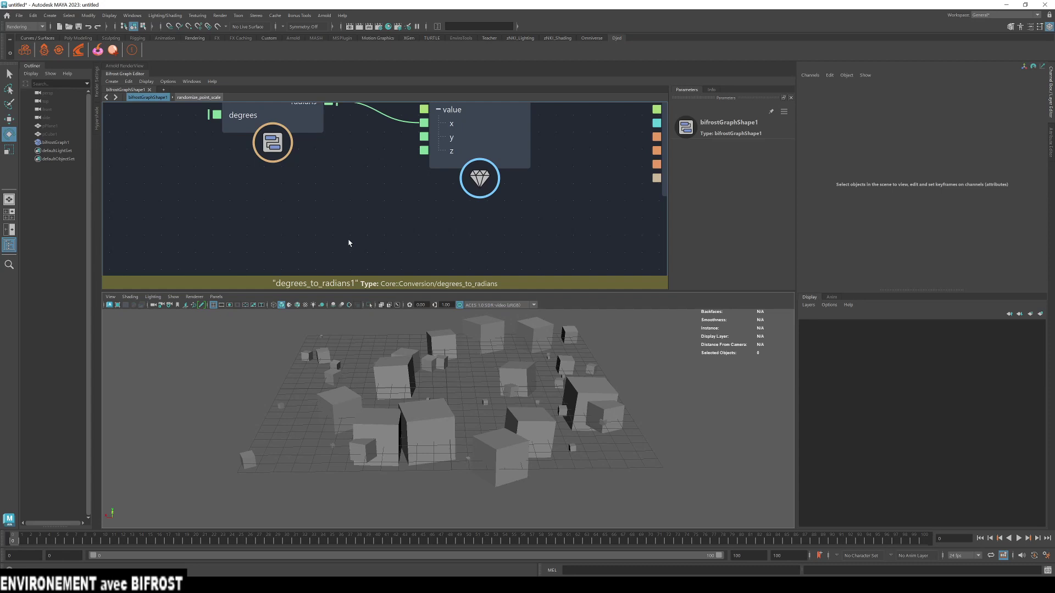
pyautogui.hotkey('ctrl', 'z')
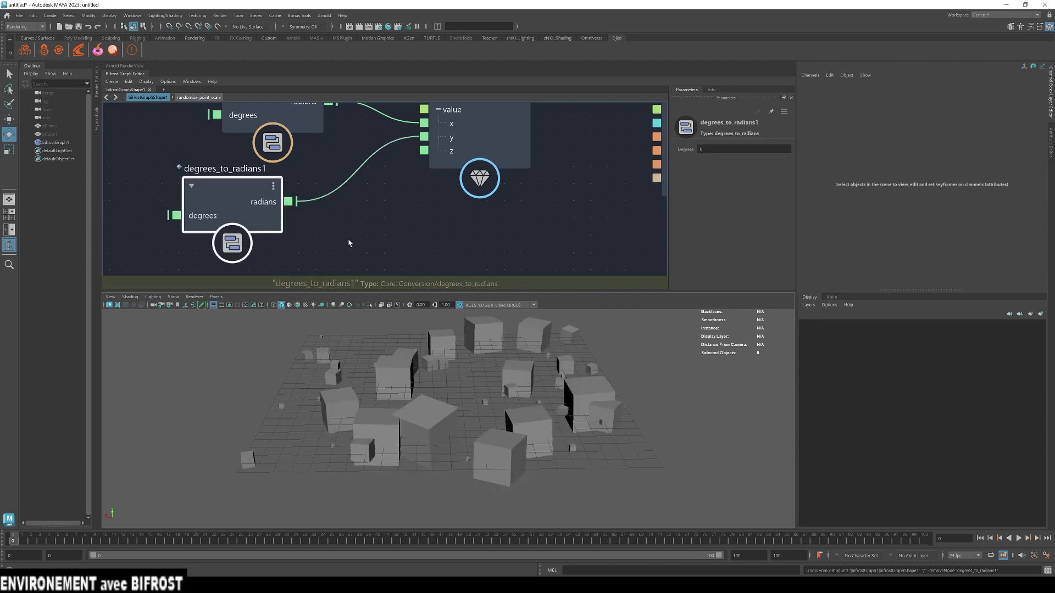
pyautogui.doubleClick(231, 196)
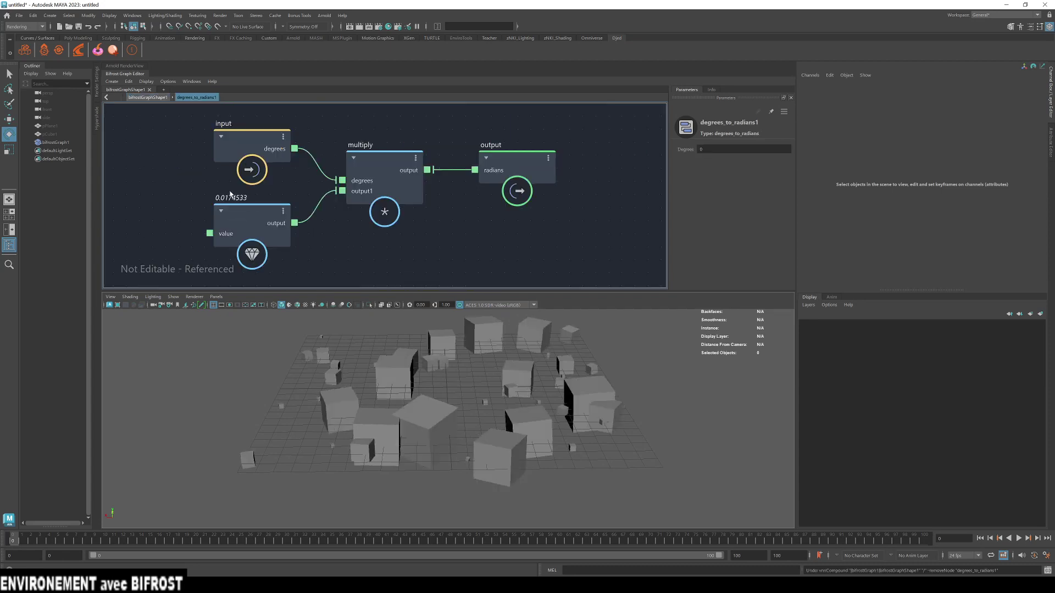
pyautogui.click(147, 97)
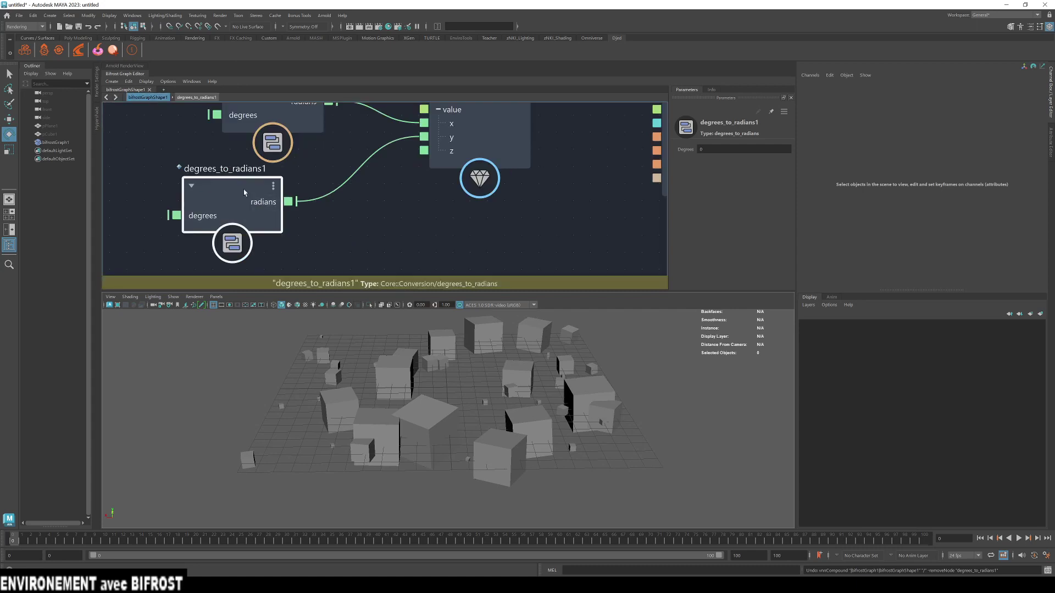
# Paste a third degrees_to_radians node, connect its radians output to the value node's z, and stack the three converters in a column.
pyautogui.click(363, 229)
pyautogui.hotkey('ctrl', 'v')
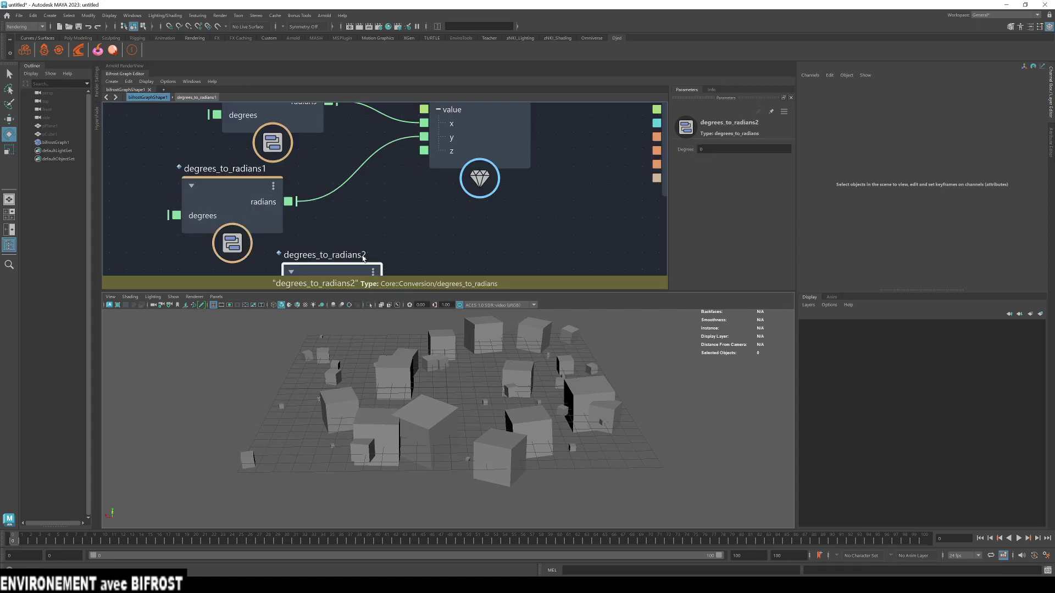
pyautogui.keyDown('alt'); pyautogui.moveTo(375, 224); pyautogui.dragTo(372, 183, button='middle'); pyautogui.keyUp('alt')
pyautogui.moveTo(387, 246); pyautogui.dragTo(409, 153)
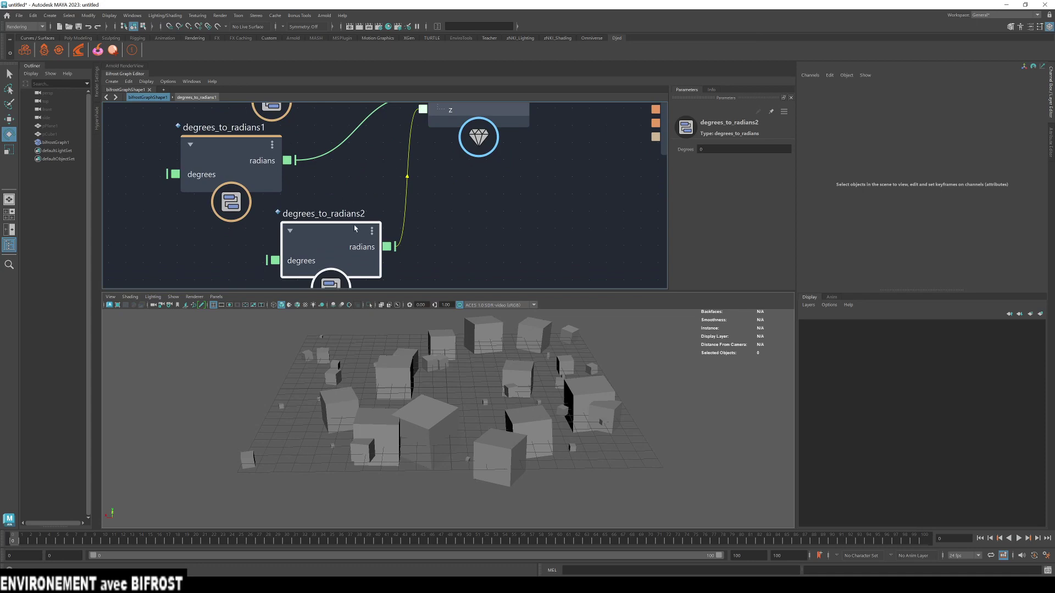
pyautogui.moveTo(355, 226); pyautogui.dragTo(271, 245)
pyautogui.scroll(-2, 329, 197)
pyautogui.keyDown('alt'); pyautogui.moveTo(329, 197); pyautogui.dragTo(362, 231, button='middle'); pyautogui.keyUp('alt')
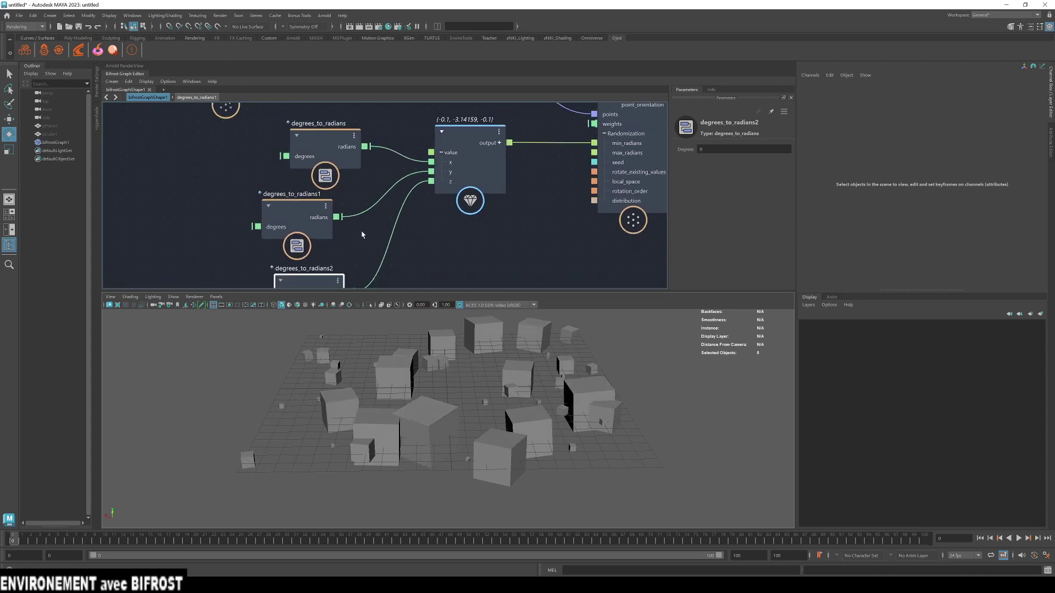
pyautogui.scroll(-1, 362, 235)
pyautogui.click(324, 219)
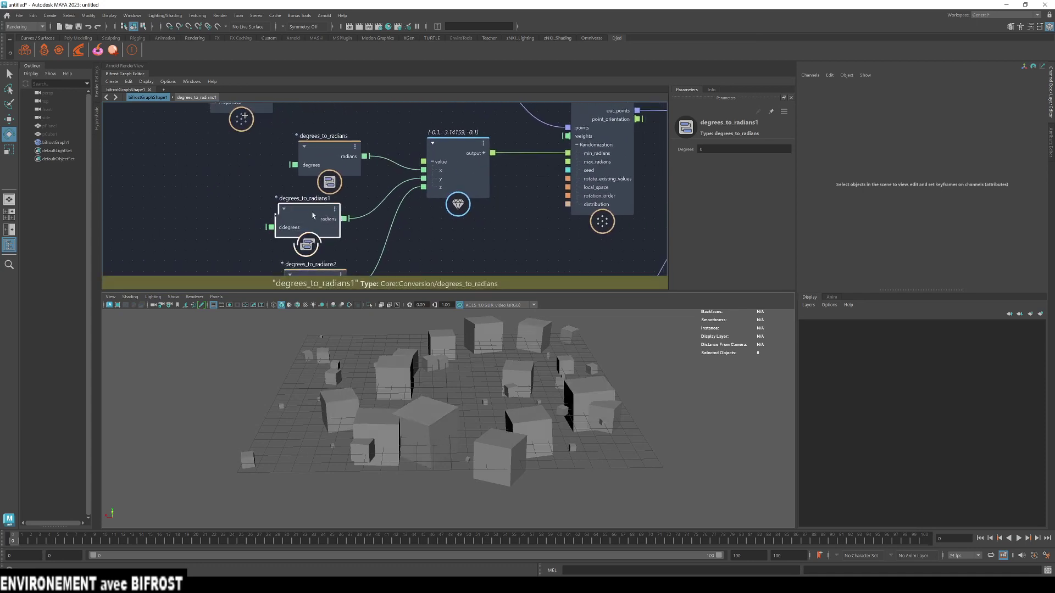
pyautogui.click(301, 165)
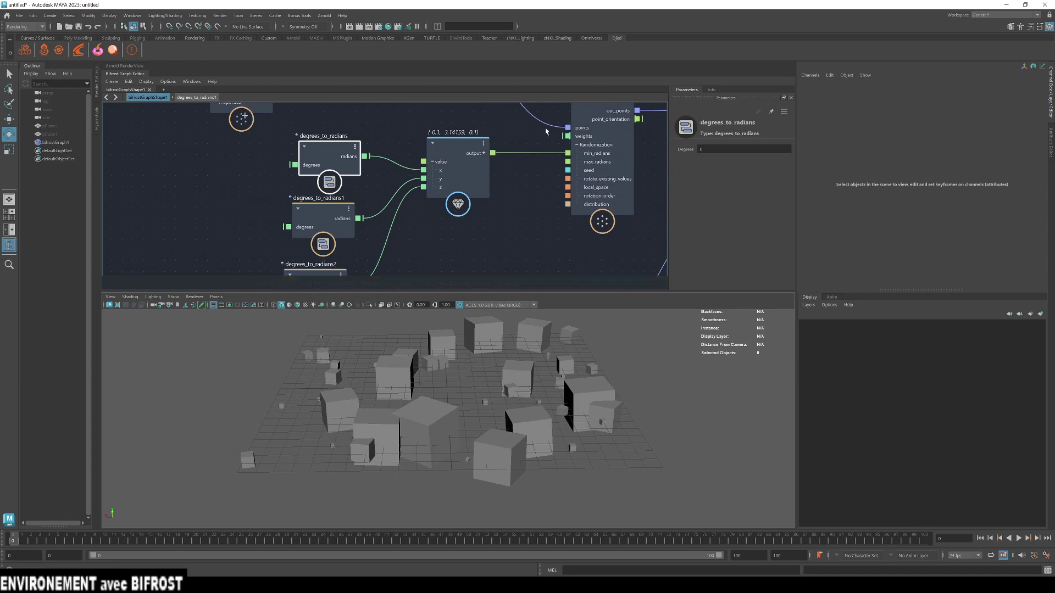
# Set Max Radians on randomize_point_rotation to 0, 0, 0.
pyautogui.click(591, 107)
pyautogui.doubleClick(739, 187)
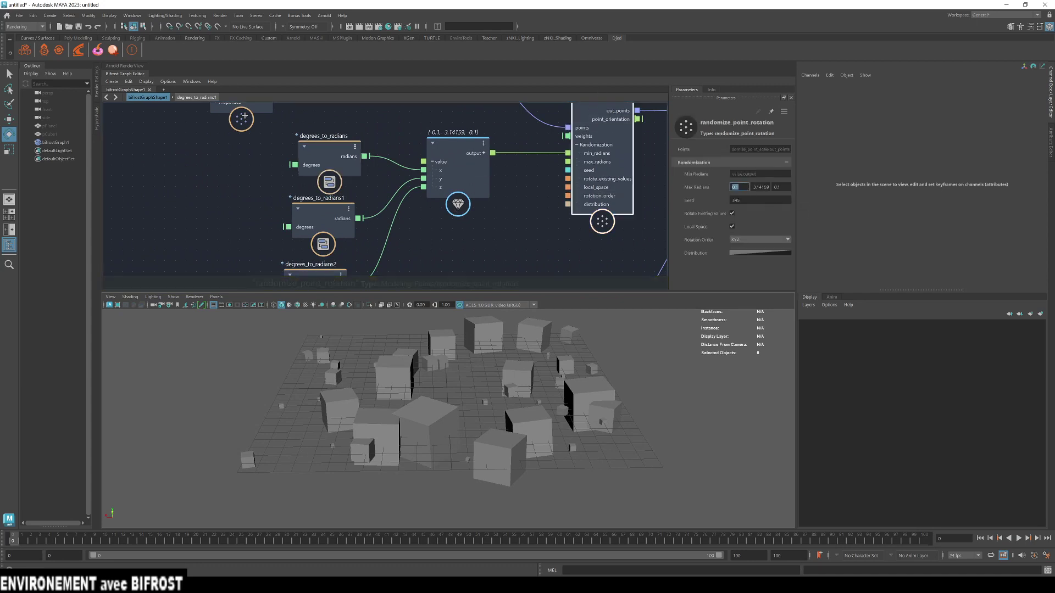
pyautogui.write('0')
pyautogui.press('Tab')
pyautogui.write('0')
pyautogui.press('Tab')
pyautogui.write('0')
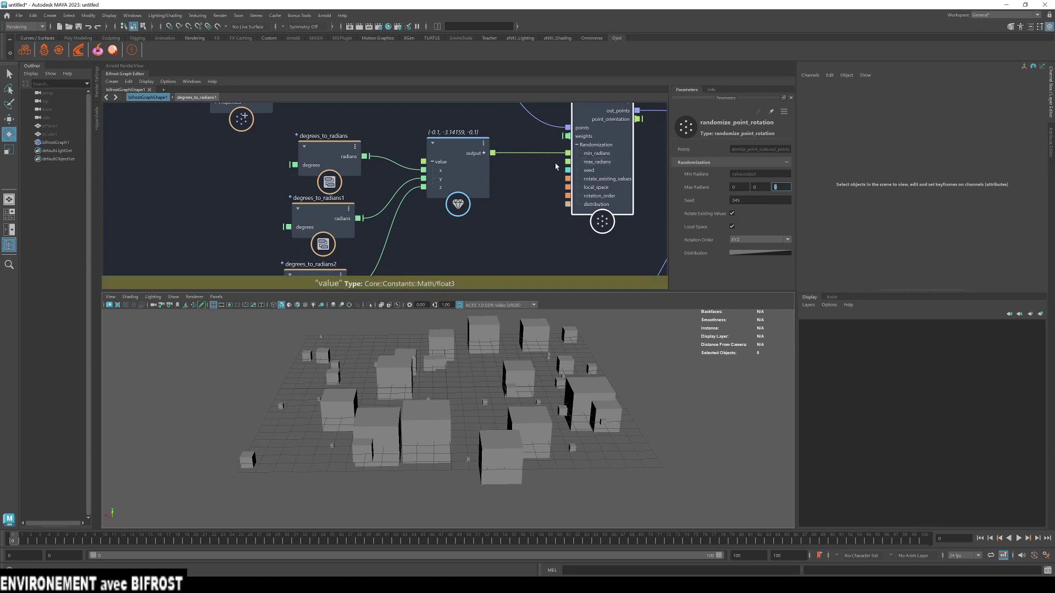
# Set Degrees on the degrees_to_radians node driving x to 10, and increase it to 30.
pyautogui.scroll(-1, 524, 224)
pyautogui.scroll(-1, 523, 224)
pyautogui.click(355, 162)
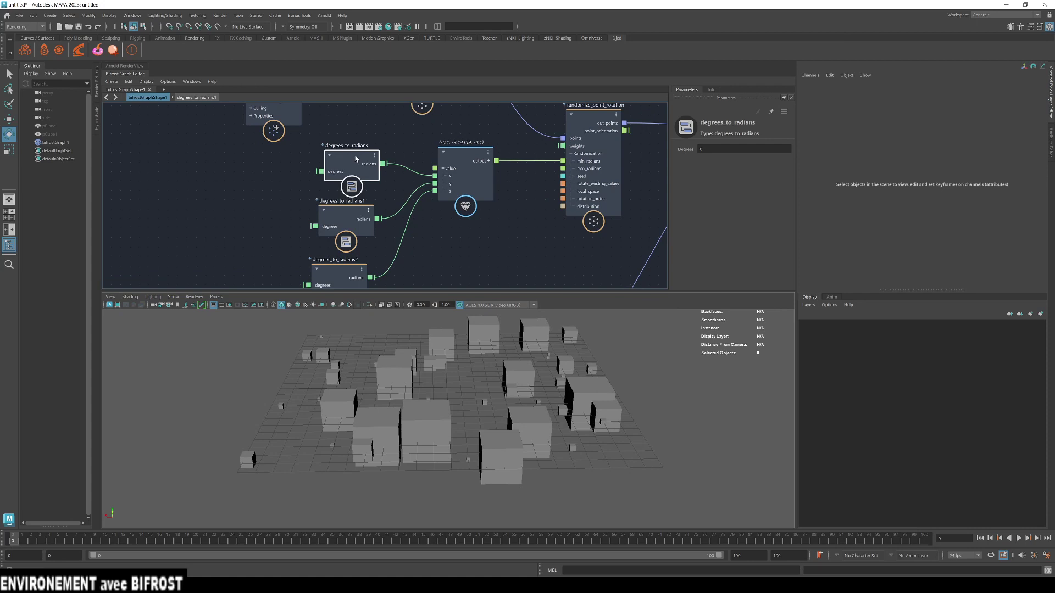
pyautogui.click(723, 148)
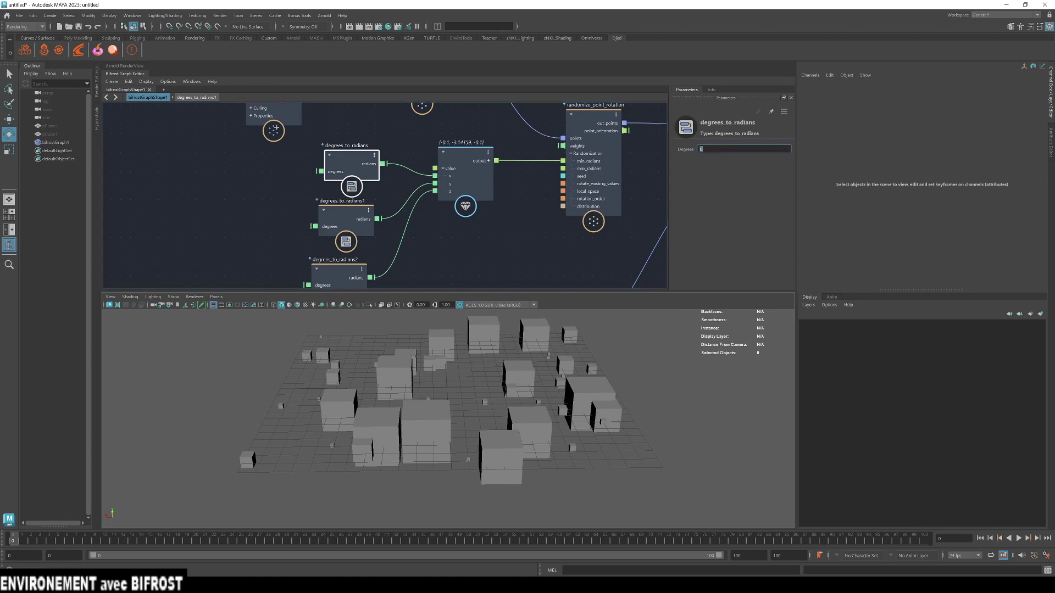
pyautogui.click(469, 229)
pyautogui.click(463, 160)
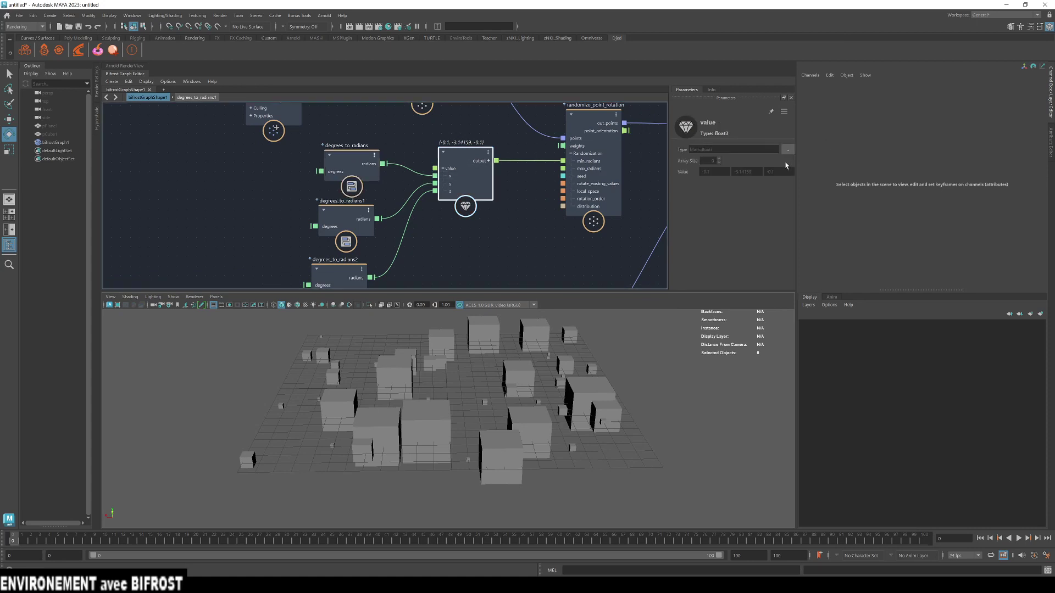
pyautogui.click(357, 163)
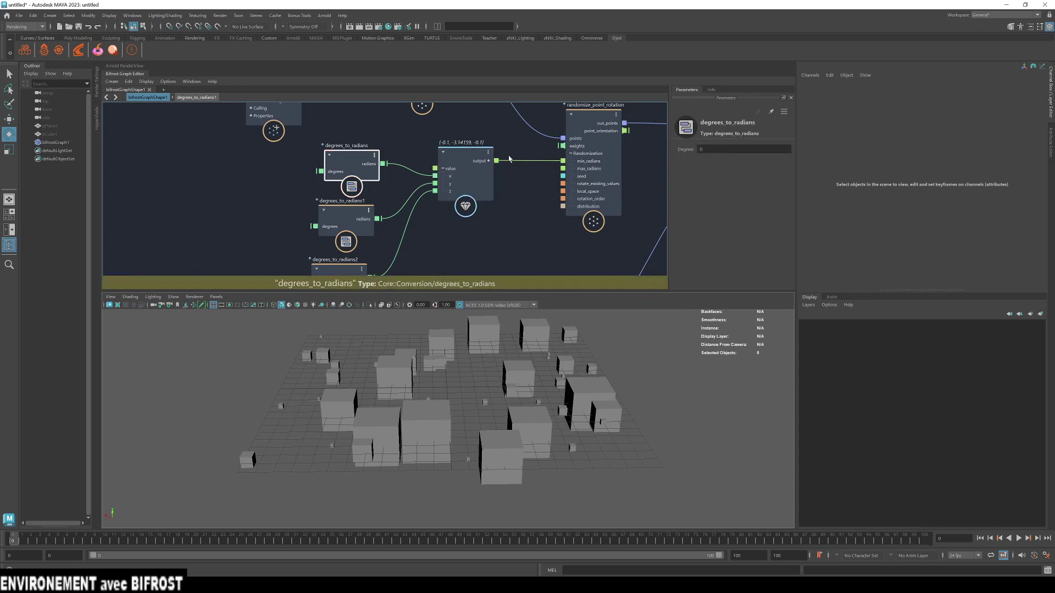
pyautogui.click(723, 149)
pyautogui.write('10')
pyautogui.press('Return')
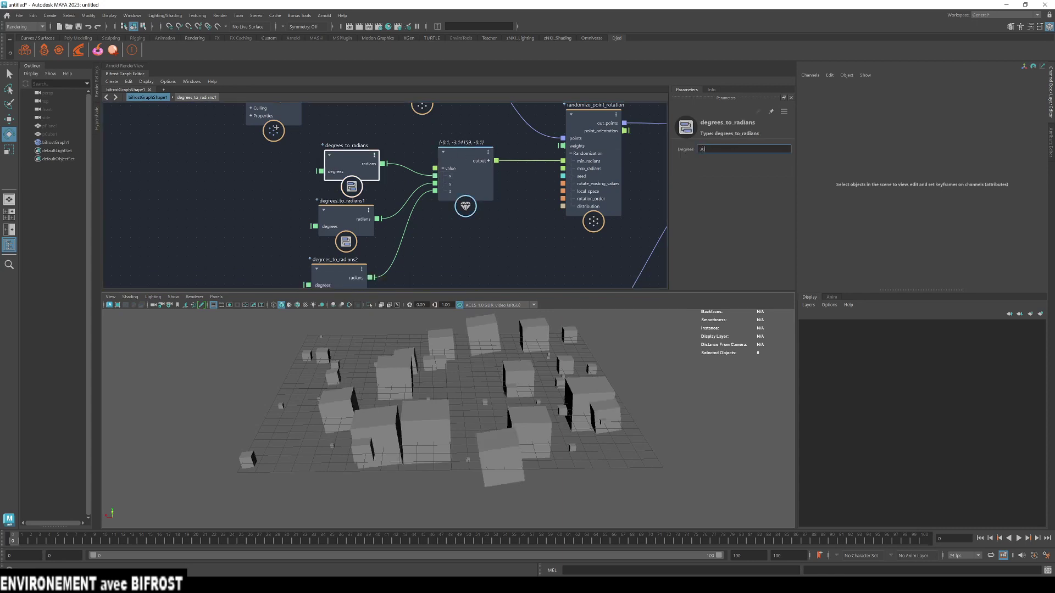
pyautogui.write('30')
pyautogui.press('Return')
pyautogui.keyDown('alt'); pyautogui.moveTo(421, 404); pyautogui.dragTo(464, 407); pyautogui.keyUp('alt')
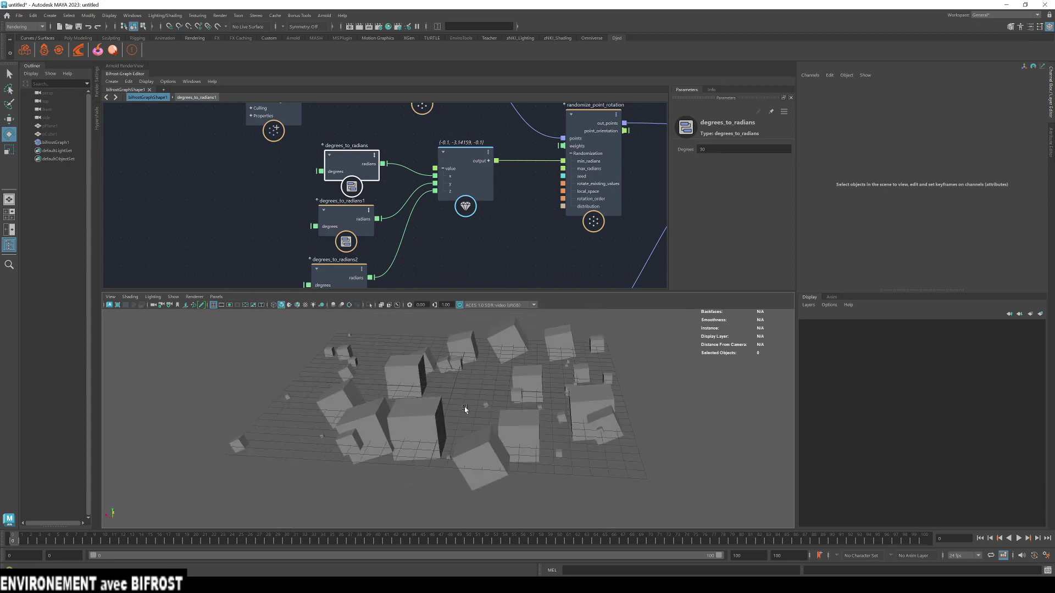
# Set Degrees to 20 on the degrees_to_radians node driving y and to 80 on the one driving z.
pyautogui.keyDown('alt'); pyautogui.moveTo(454, 253); pyautogui.dragTo(469, 223, button='middle'); pyautogui.keyUp('alt')
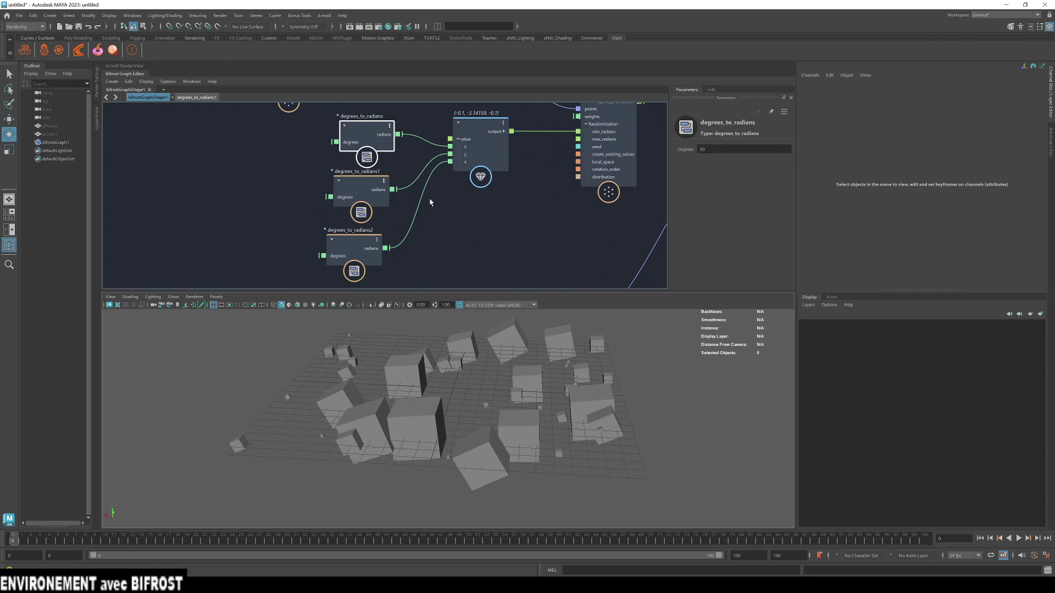
pyautogui.click(360, 179)
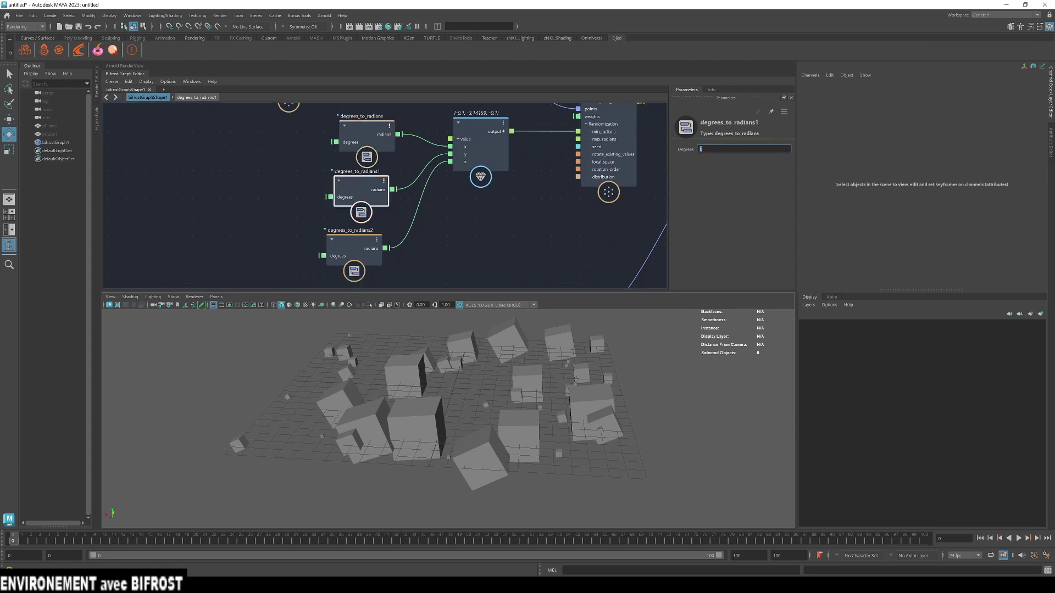
pyautogui.write('20')
pyautogui.press('Return')
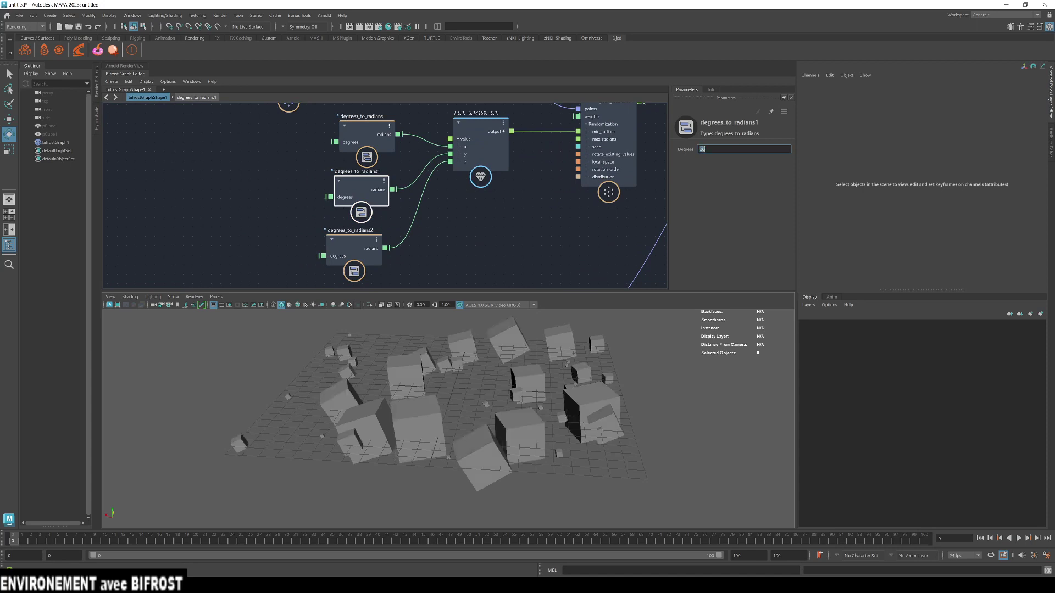
pyautogui.click(352, 246)
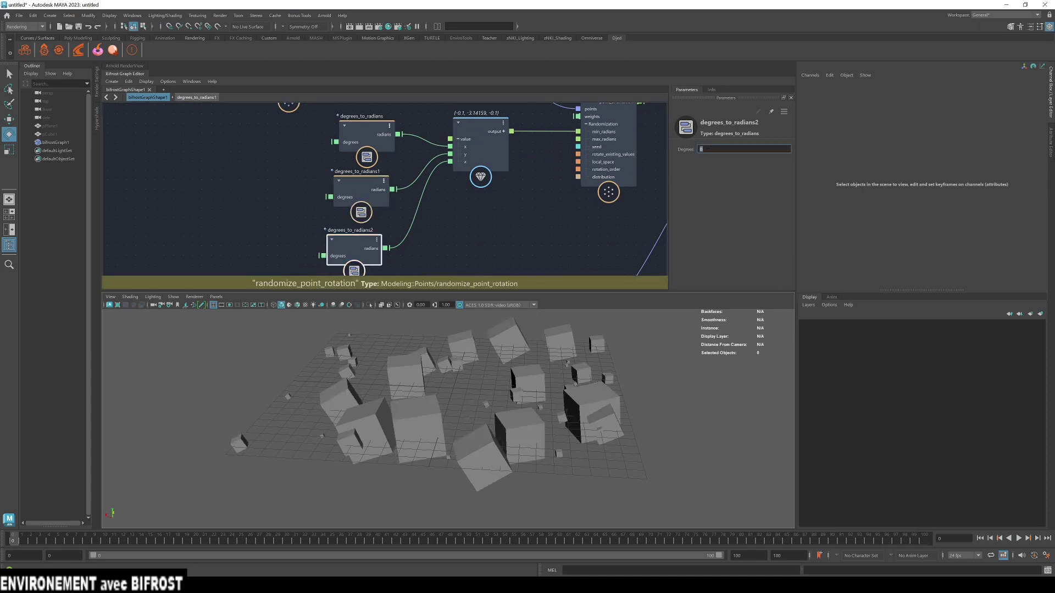
pyautogui.write('80')
pyautogui.press('Return')
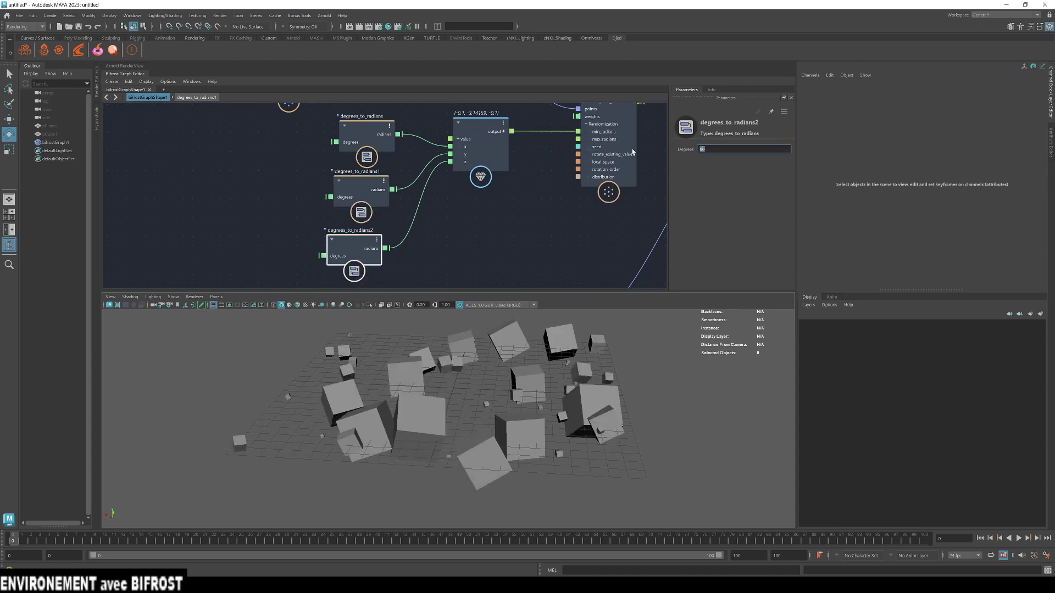
# Duplicate the value node with its three degrees_to_radians nodes, and connect the copy's output to max_radians on randomize_point_rotation.
pyautogui.scroll(-3, 434, 234)
pyautogui.moveTo(350, 151); pyautogui.dragTo(406, 267)
pyautogui.click(458, 161)
pyautogui.click(555, 129)
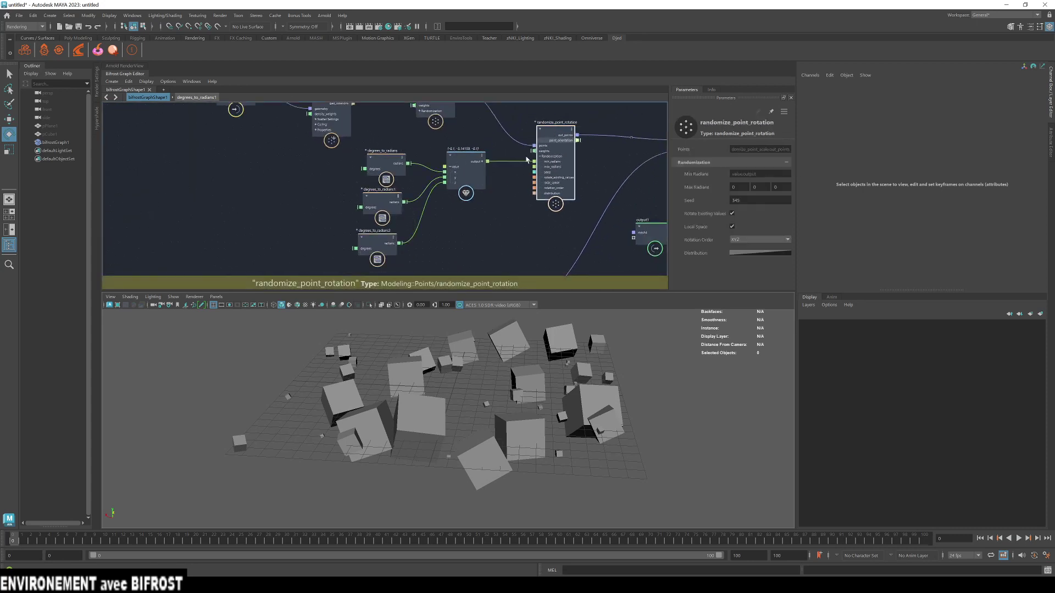
pyautogui.moveTo(502, 298); pyautogui.dragTo(483, 278)
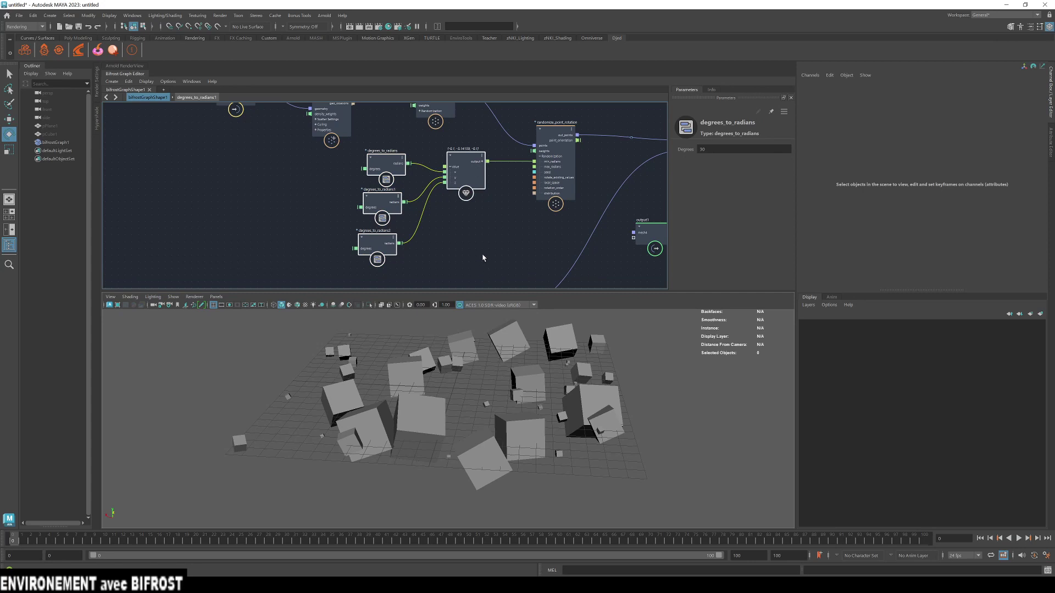
pyautogui.click(203, 216)
pyautogui.hotkey('ctrl', 'v')
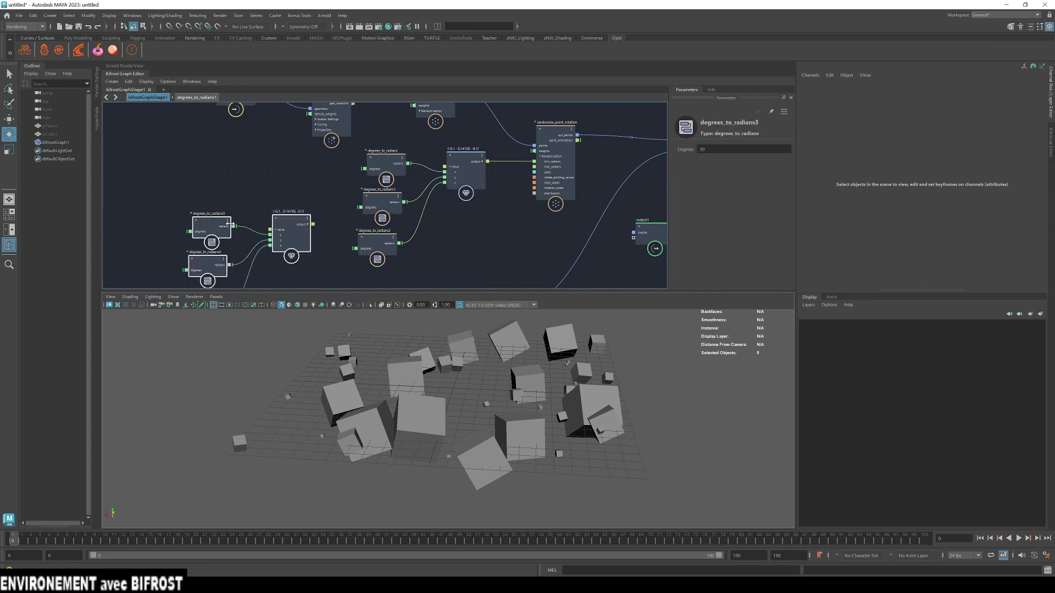
pyautogui.keyDown('alt'); pyautogui.moveTo(328, 268); pyautogui.dragTo(334, 209, button='middle'); pyautogui.keyUp('alt')
pyautogui.moveTo(297, 170); pyautogui.dragTo(511, 177)
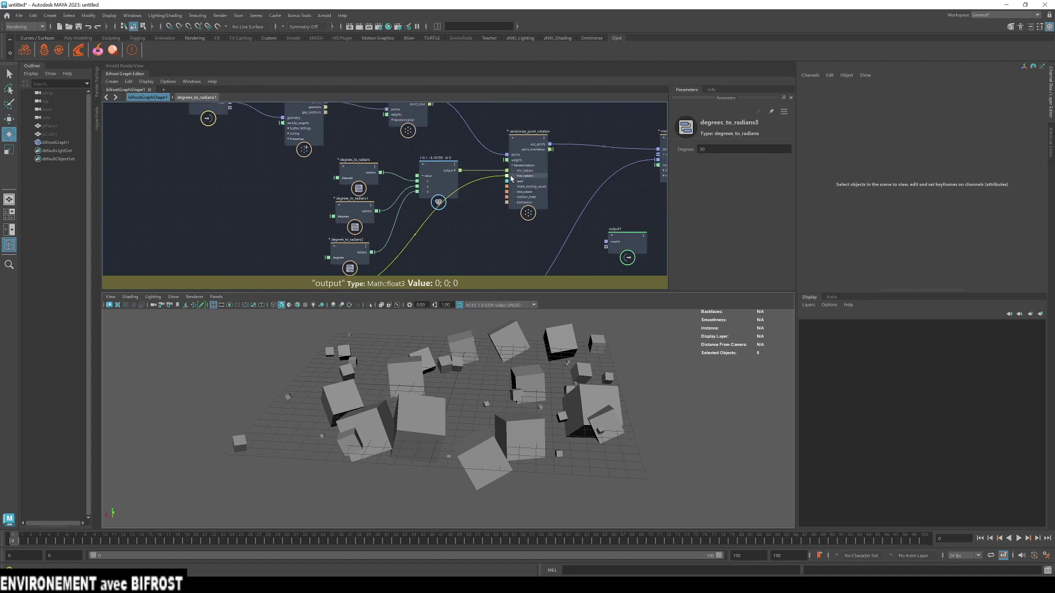
# Make the Degrees value negative on each of the three duplicated degrees_to_radians nodes for x, y and z.
pyautogui.keyDown('alt'); pyautogui.moveTo(240, 217); pyautogui.dragTo(329, 97, button='middle'); pyautogui.keyUp('alt')
pyautogui.click(306, 183)
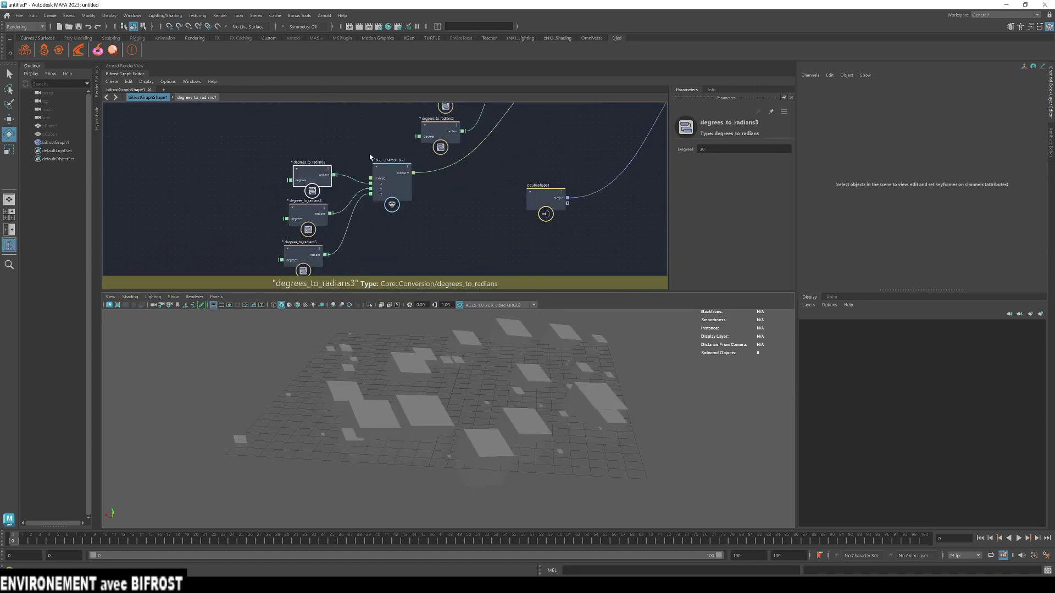
pyautogui.doubleClick(706, 149)
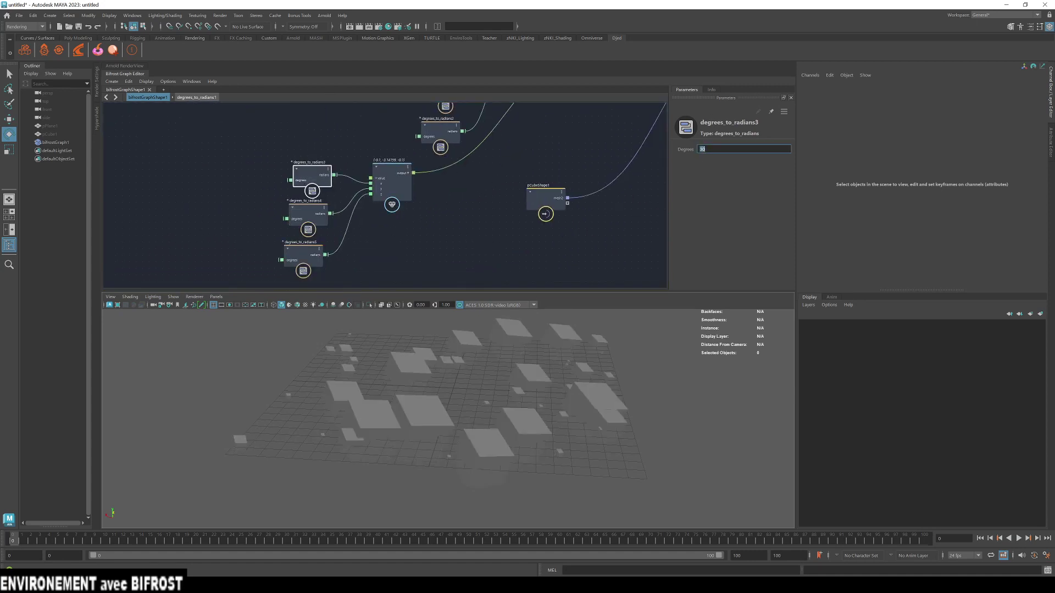
pyautogui.write('-')
pyautogui.press('Return')
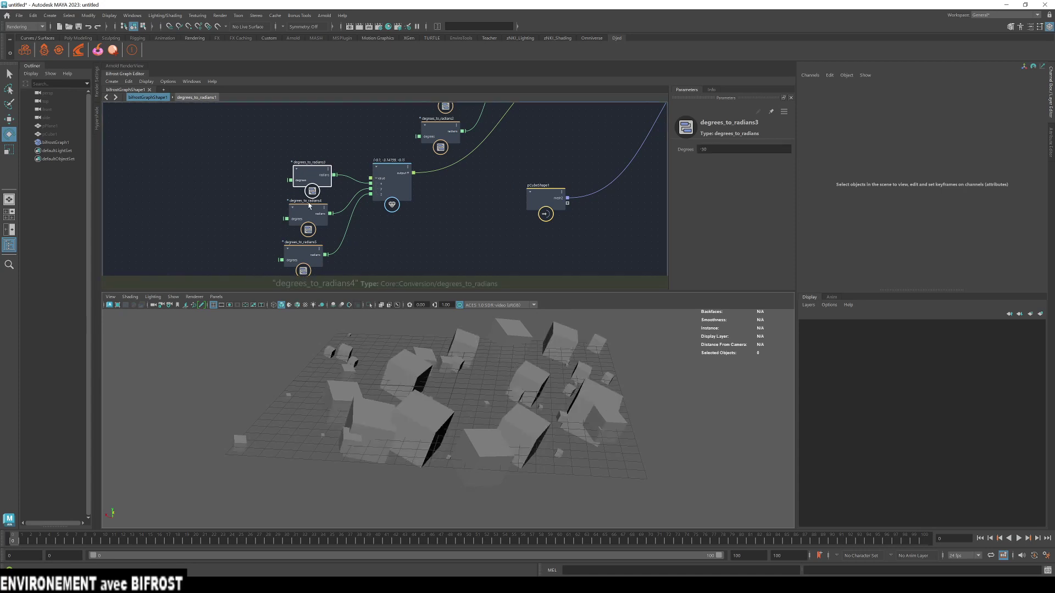
pyautogui.click(307, 212)
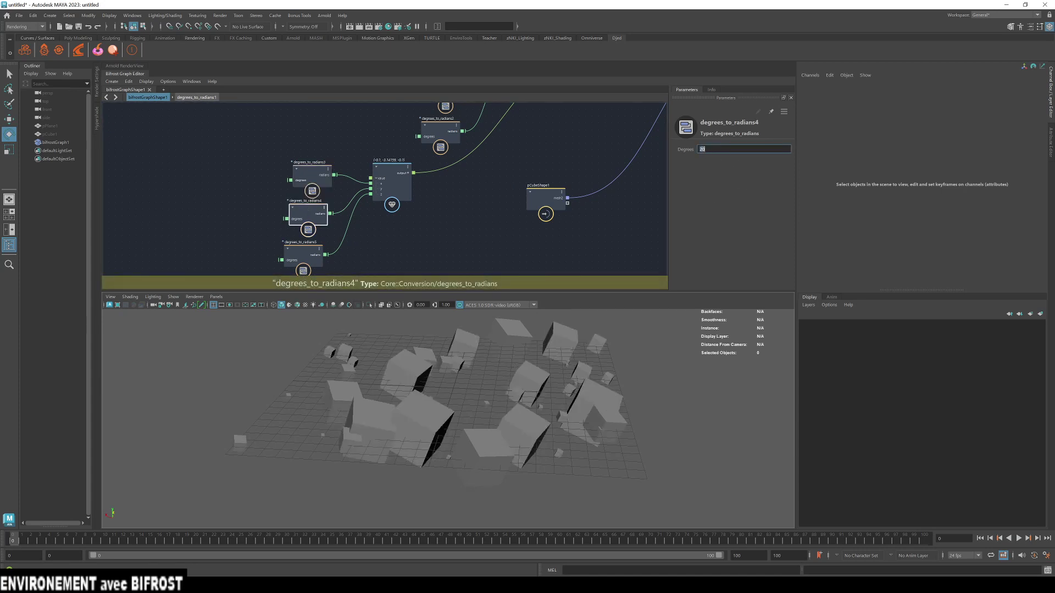
pyautogui.write('-')
pyautogui.press('Return')
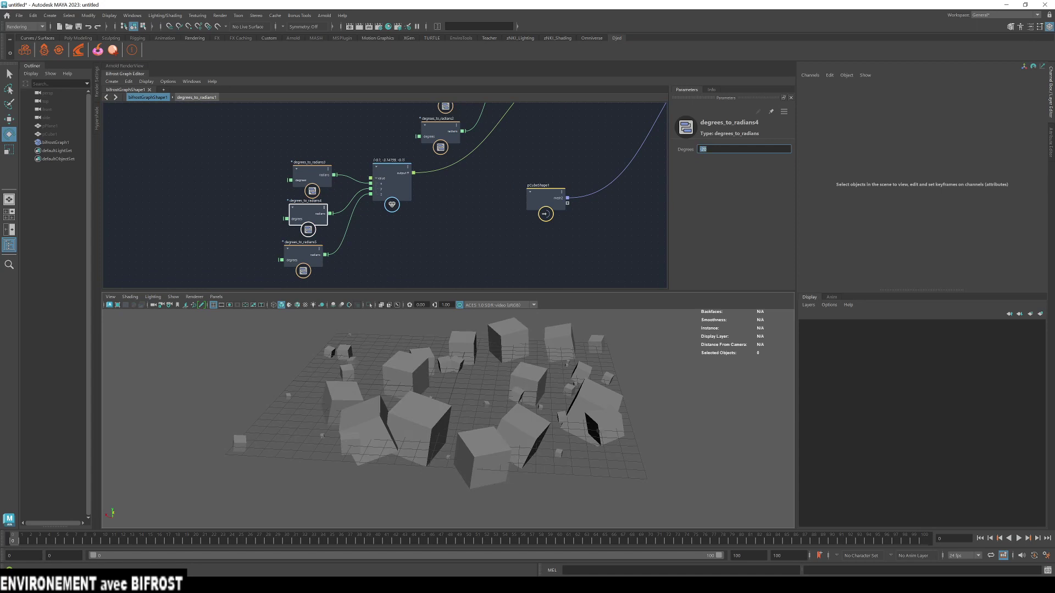
pyautogui.click(320, 262)
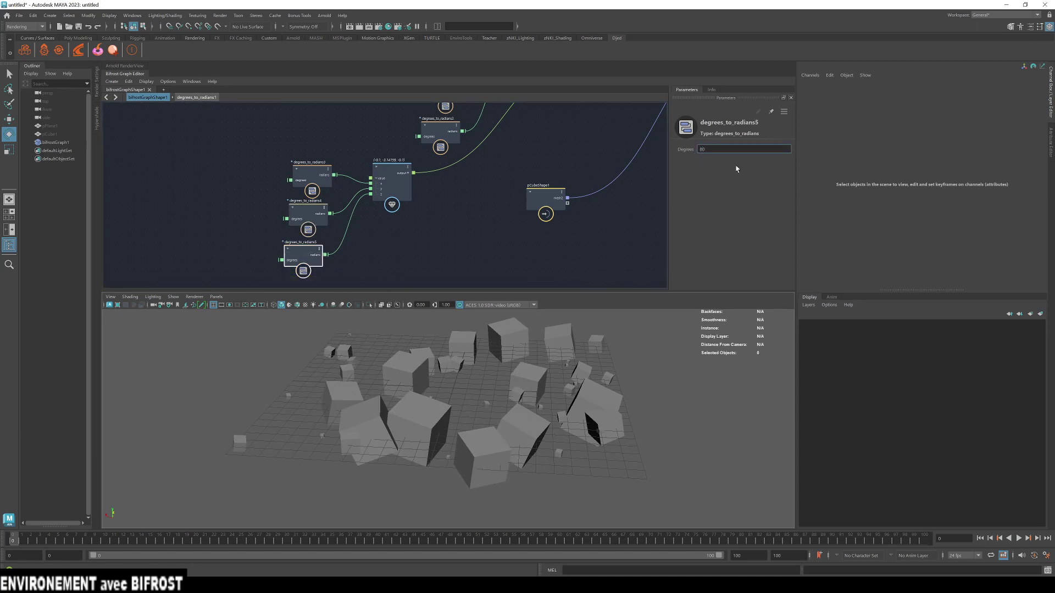
pyautogui.write('-')
pyautogui.press('Return')
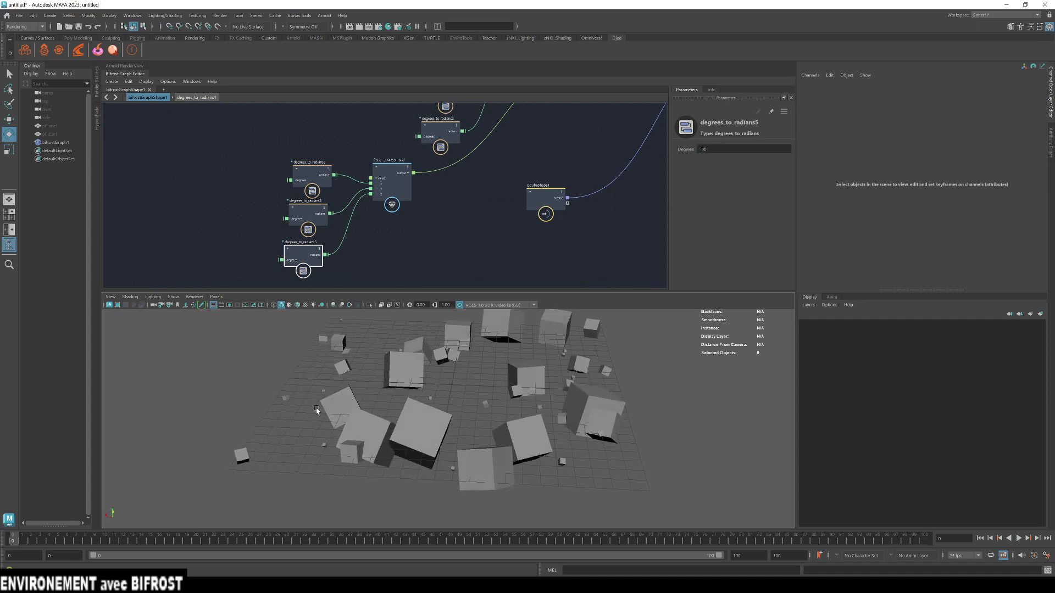
# Swap the rotation inputs, connecting the duplicated value node to min_radians and the original value node to max_radians.
pyautogui.scroll(1, 312, 256)
pyautogui.scroll(1, 312, 256)
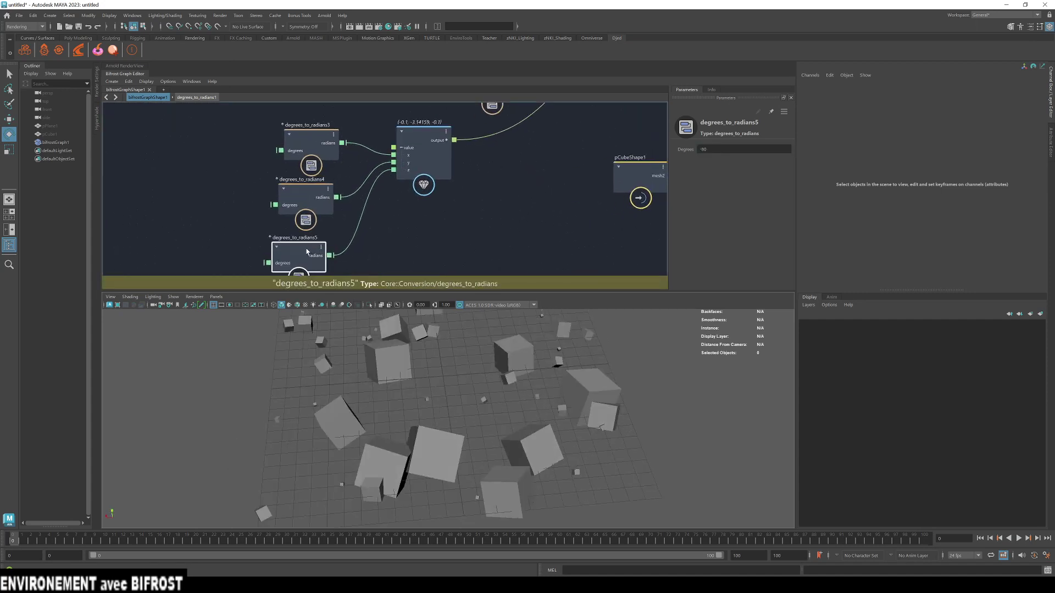
pyautogui.keyDown('alt'); pyautogui.moveTo(497, 200); pyautogui.dragTo(440, 247, button='middle'); pyautogui.keyUp('alt')
pyautogui.keyDown('alt'); pyautogui.moveTo(507, 155); pyautogui.dragTo(435, 242, button='middle'); pyautogui.keyUp('alt')
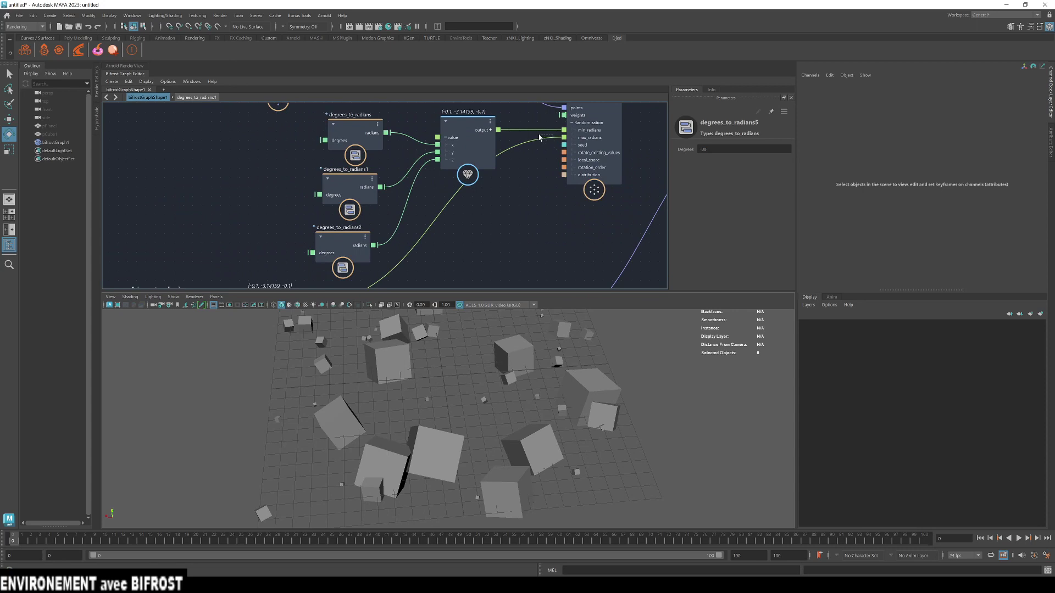
pyautogui.moveTo(539, 138); pyautogui.dragTo(564, 137)
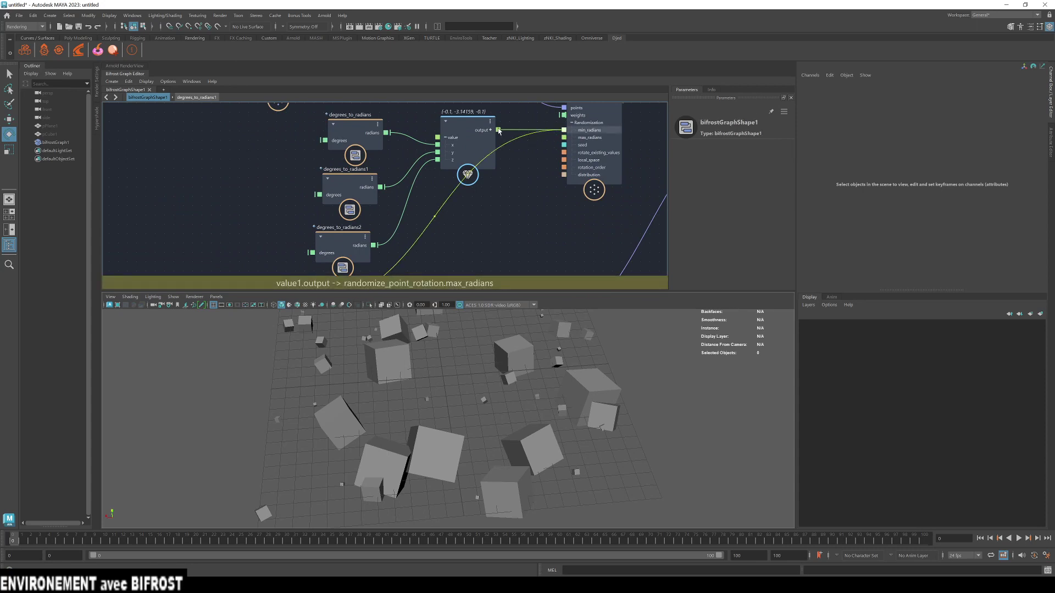
pyautogui.moveTo(498, 130); pyautogui.dragTo(615, 138)
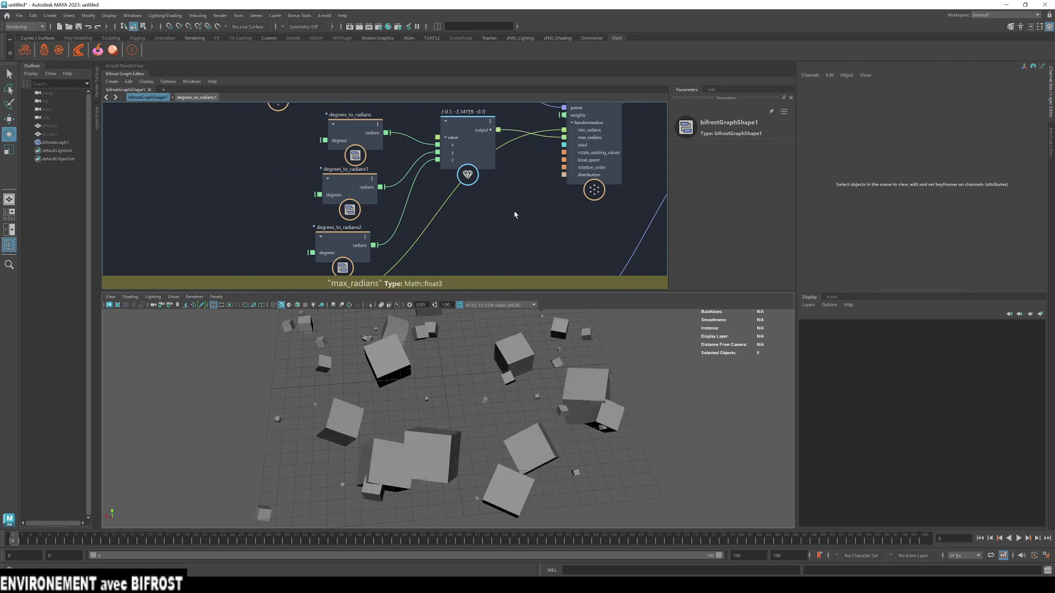
# Move the original value node and its three degrees_to_radians nodes below the duplicated group.
pyautogui.keyDown('alt'); pyautogui.moveTo(557, 443); pyautogui.dragTo(494, 419, button='right'); pyautogui.keyUp('alt')
pyautogui.keyDown('alt'); pyautogui.moveTo(499, 385); pyautogui.dragTo(506, 424, button='middle'); pyautogui.keyUp('alt')
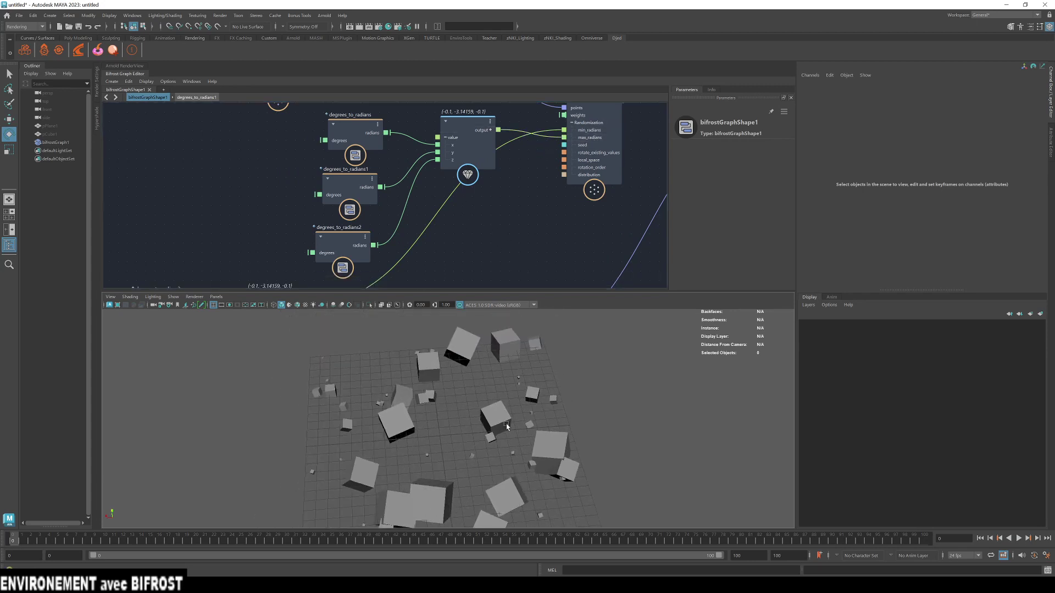
pyautogui.keyDown('alt'); pyautogui.moveTo(506, 424); pyautogui.dragTo(476, 404); pyautogui.keyUp('alt')
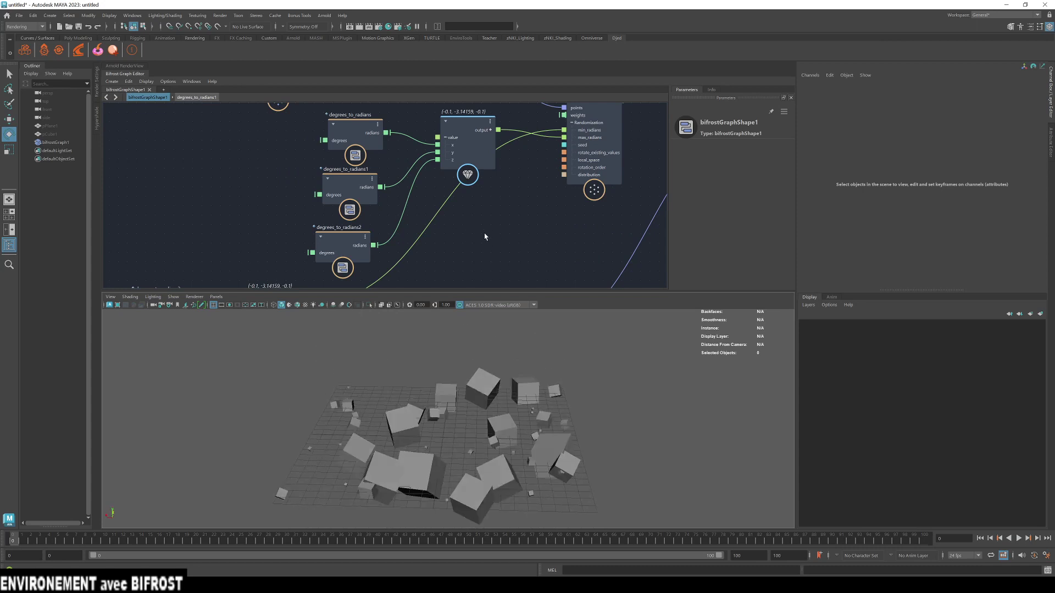
pyautogui.scroll(-3, 484, 237)
pyautogui.moveTo(408, 113); pyautogui.dragTo(531, 240)
pyautogui.moveTo(503, 141); pyautogui.dragTo(377, 315)
pyautogui.keyDown('alt'); pyautogui.moveTo(419, 229); pyautogui.dragTo(471, 96, button='middle'); pyautogui.keyUp('alt')
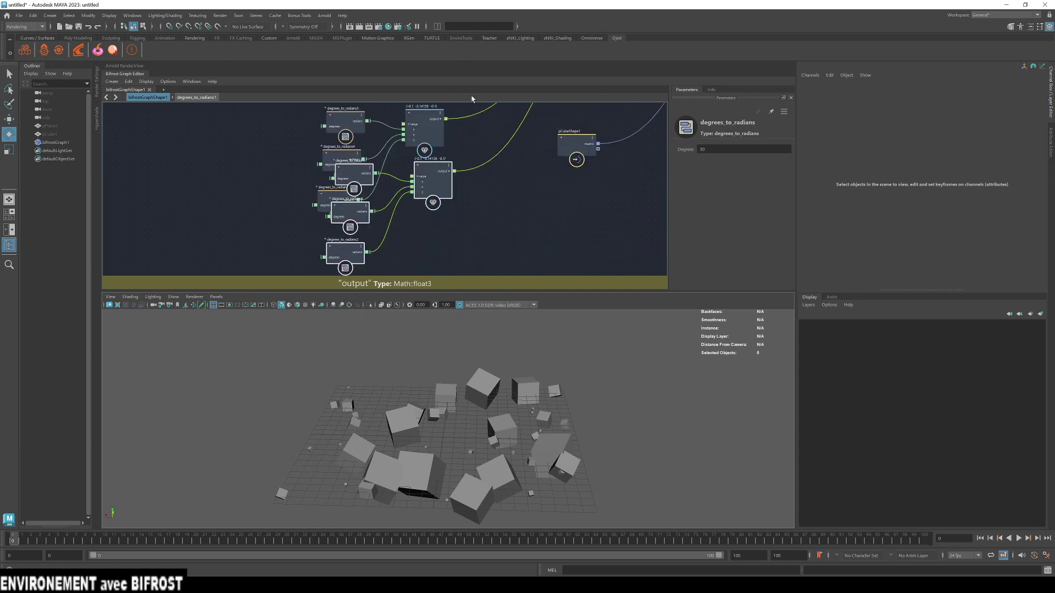
pyautogui.moveTo(433, 186); pyautogui.dragTo(418, 268)
pyautogui.keyDown('alt'); pyautogui.moveTo(418, 231); pyautogui.dragTo(398, 323, button='right'); pyautogui.keyUp('alt')
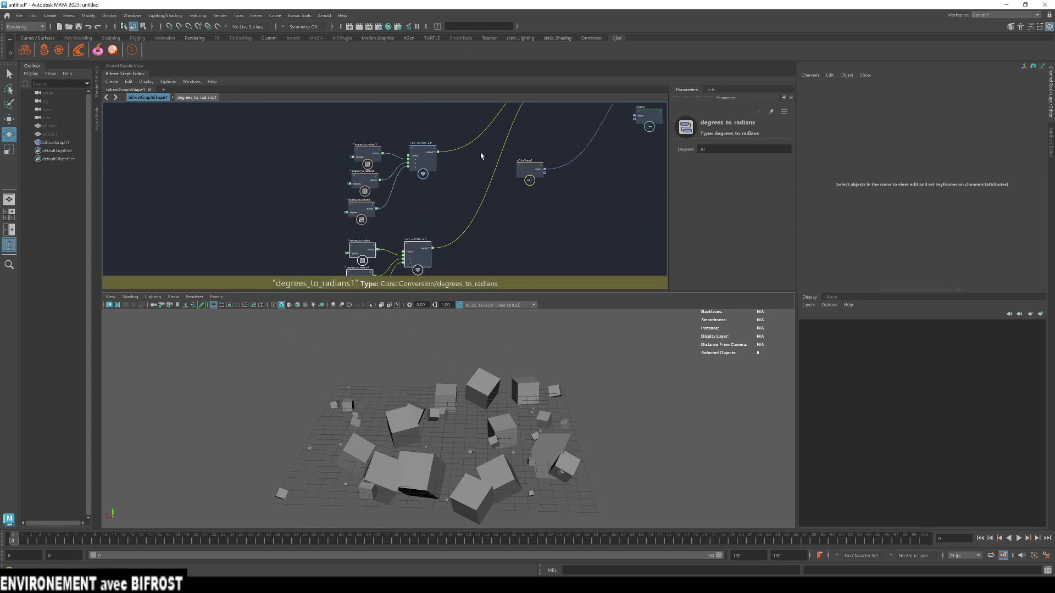
# Create a backdrop around the value node and converters feeding min_radians, and move it further away from the other group.
pyautogui.keyDown('alt'); pyautogui.moveTo(372, 388); pyautogui.dragTo(486, 407); pyautogui.keyUp('alt')
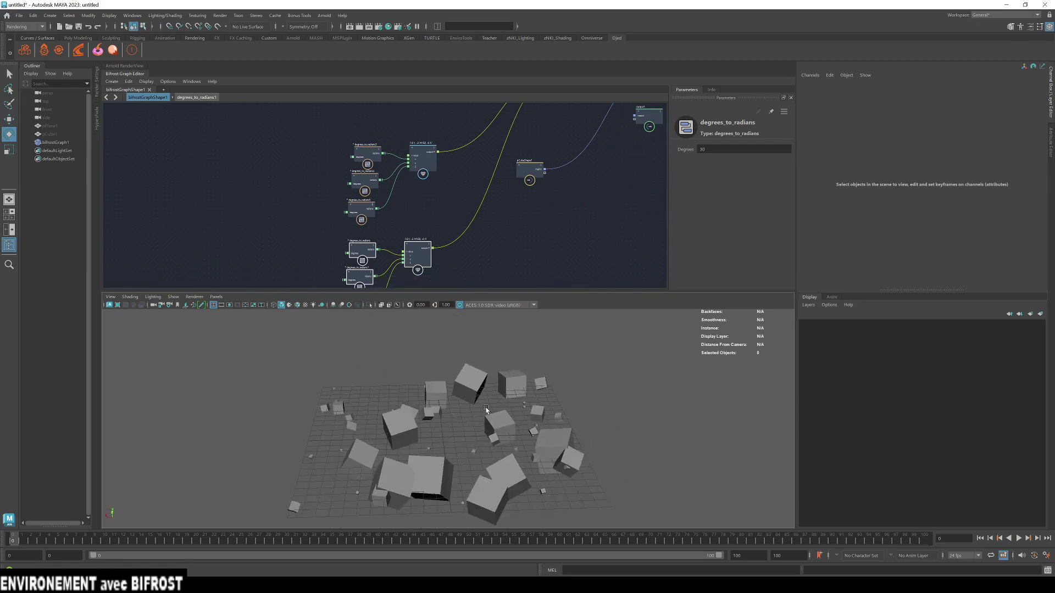
pyautogui.moveTo(295, 121); pyautogui.dragTo(457, 226)
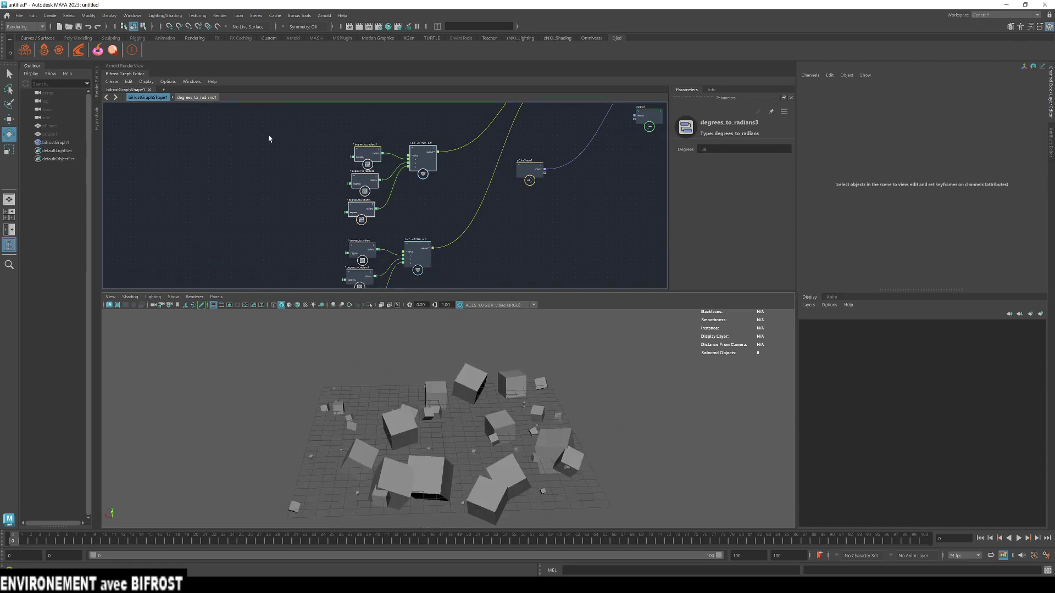
pyautogui.click(118, 81)
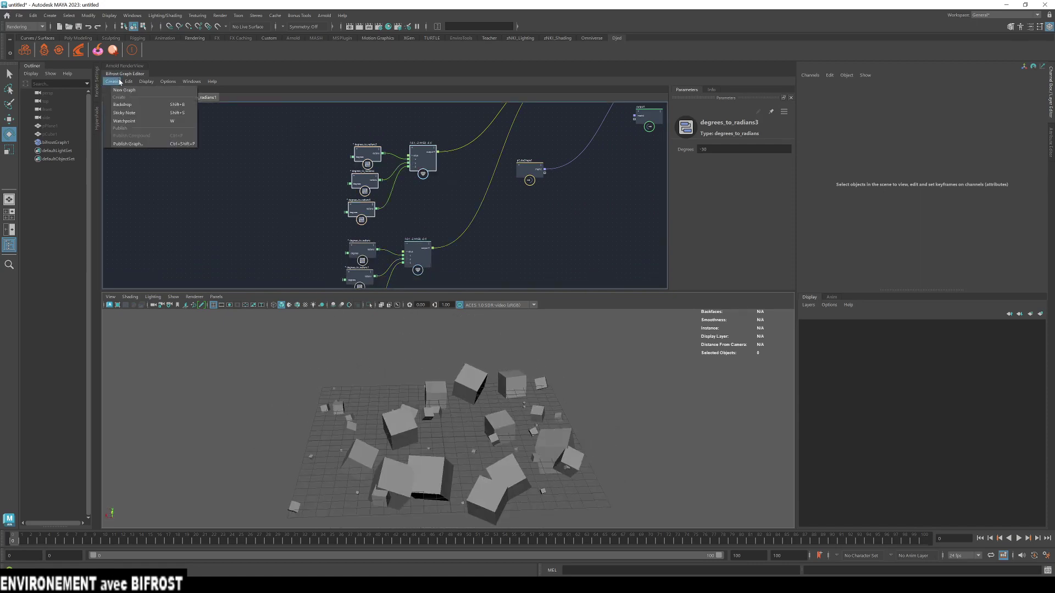
pyautogui.click(134, 108)
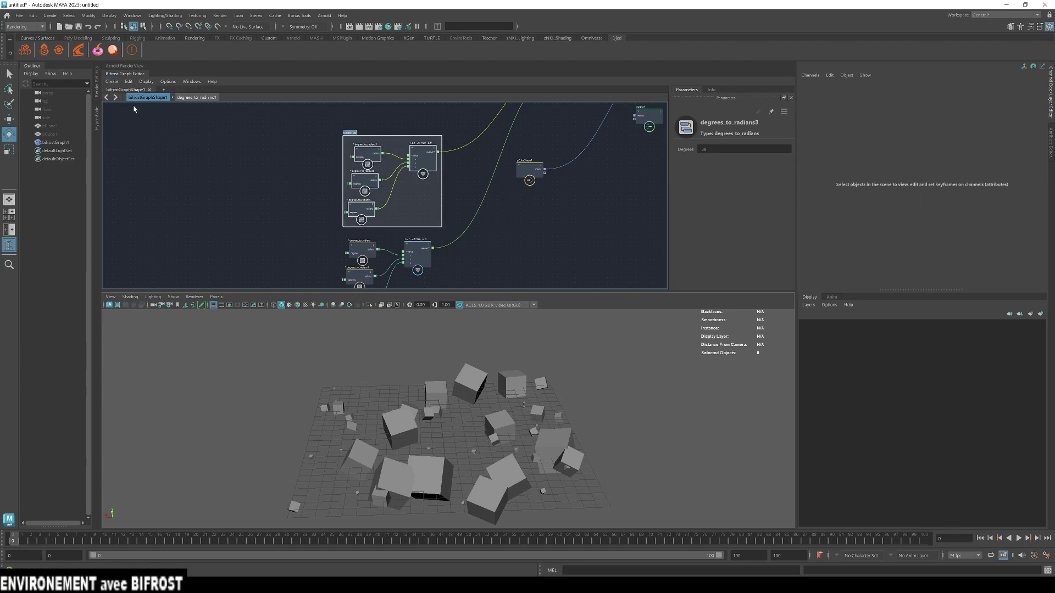
pyautogui.click(353, 137)
pyautogui.moveTo(362, 142); pyautogui.dragTo(335, 116)
# Create a second backdrop around the value node and converters feeding max_radians, and color it yellow.
pyautogui.click(112, 81)
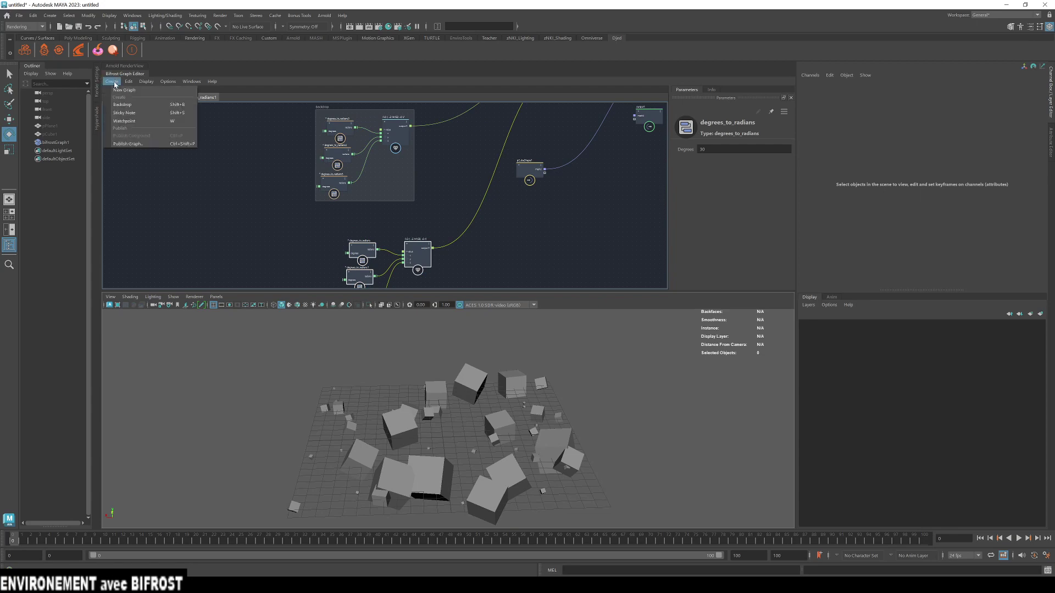
pyautogui.click(137, 109)
pyautogui.keyDown('alt'); pyautogui.moveTo(521, 265); pyautogui.dragTo(563, 254, button='middle'); pyautogui.keyUp('alt')
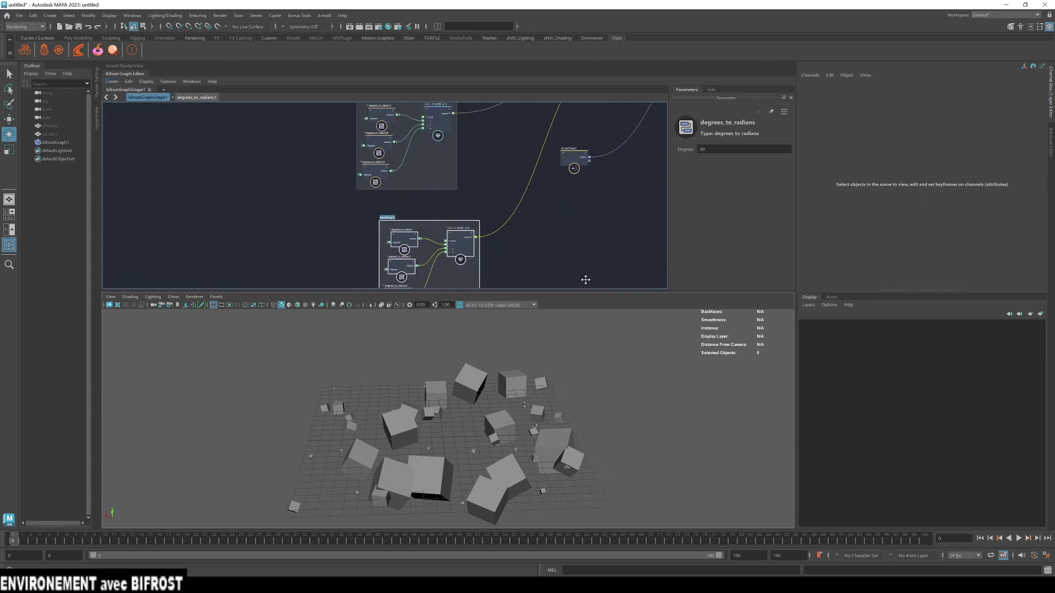
pyautogui.scroll(4, 378, 222)
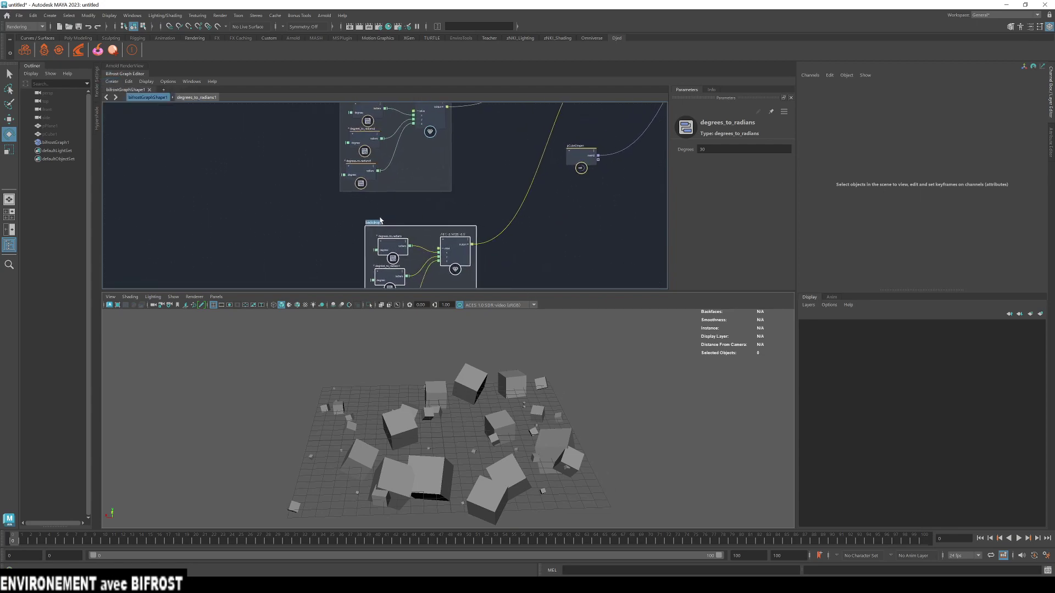
pyautogui.click(501, 232)
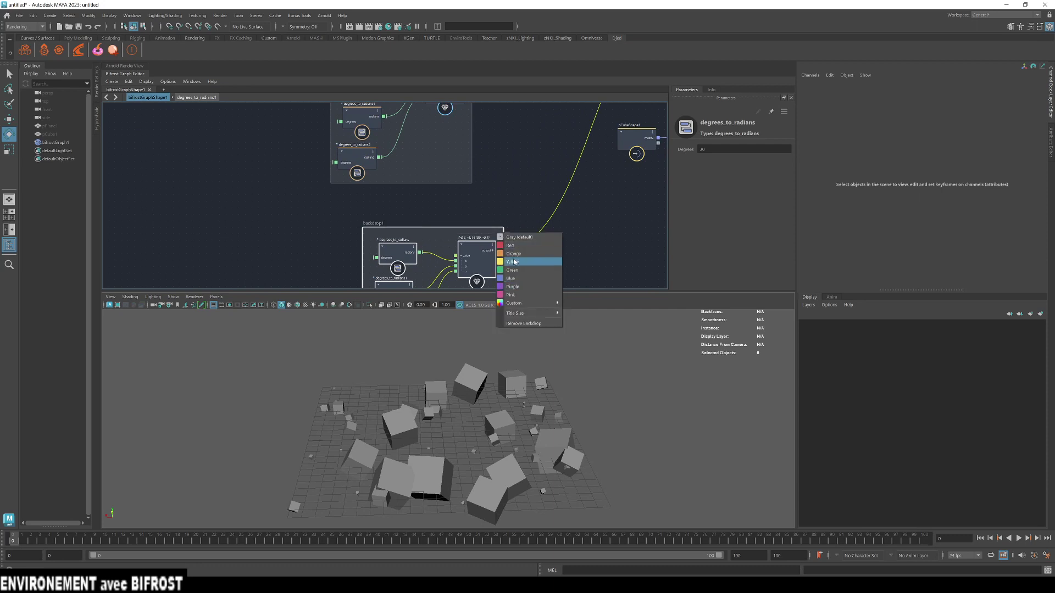
pyautogui.click(517, 259)
pyautogui.scroll(-5, 481, 182)
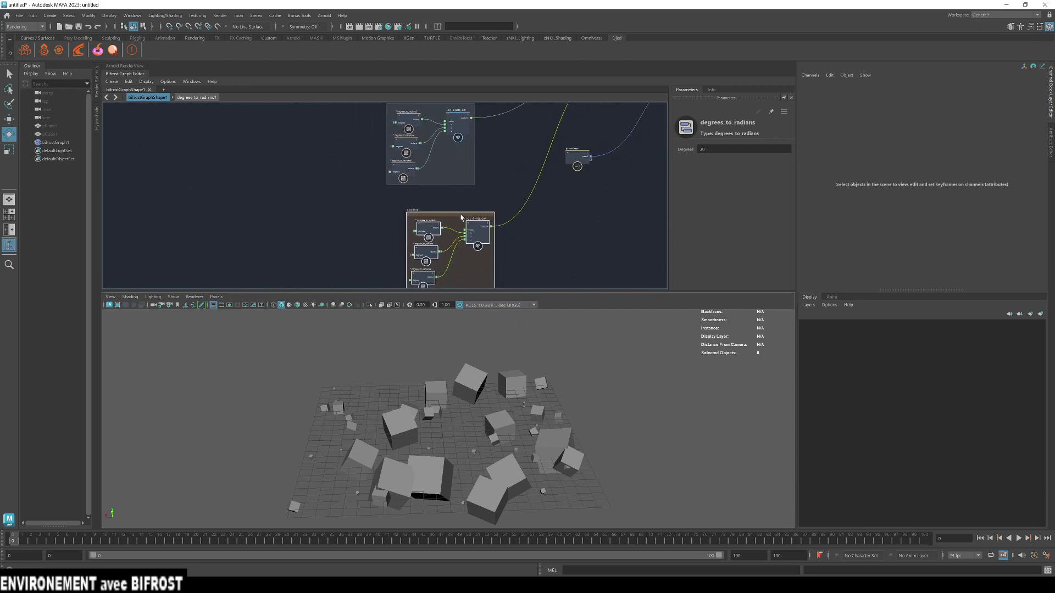
pyautogui.scroll(-1, 530, 236)
pyautogui.keyDown('alt'); pyautogui.moveTo(529, 236); pyautogui.dragTo(448, 286, button='middle'); pyautogui.keyUp('alt')
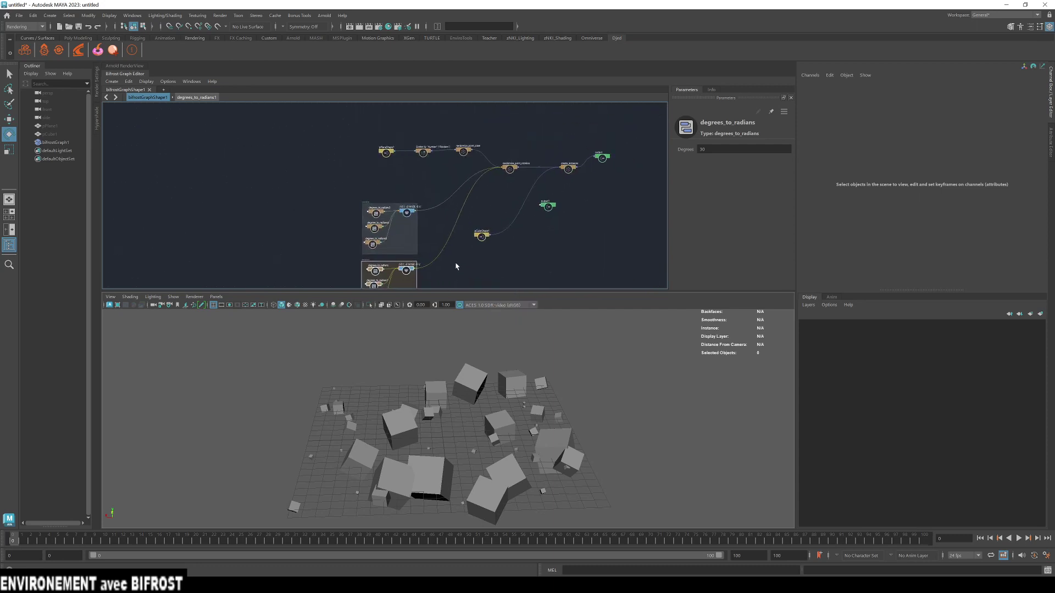